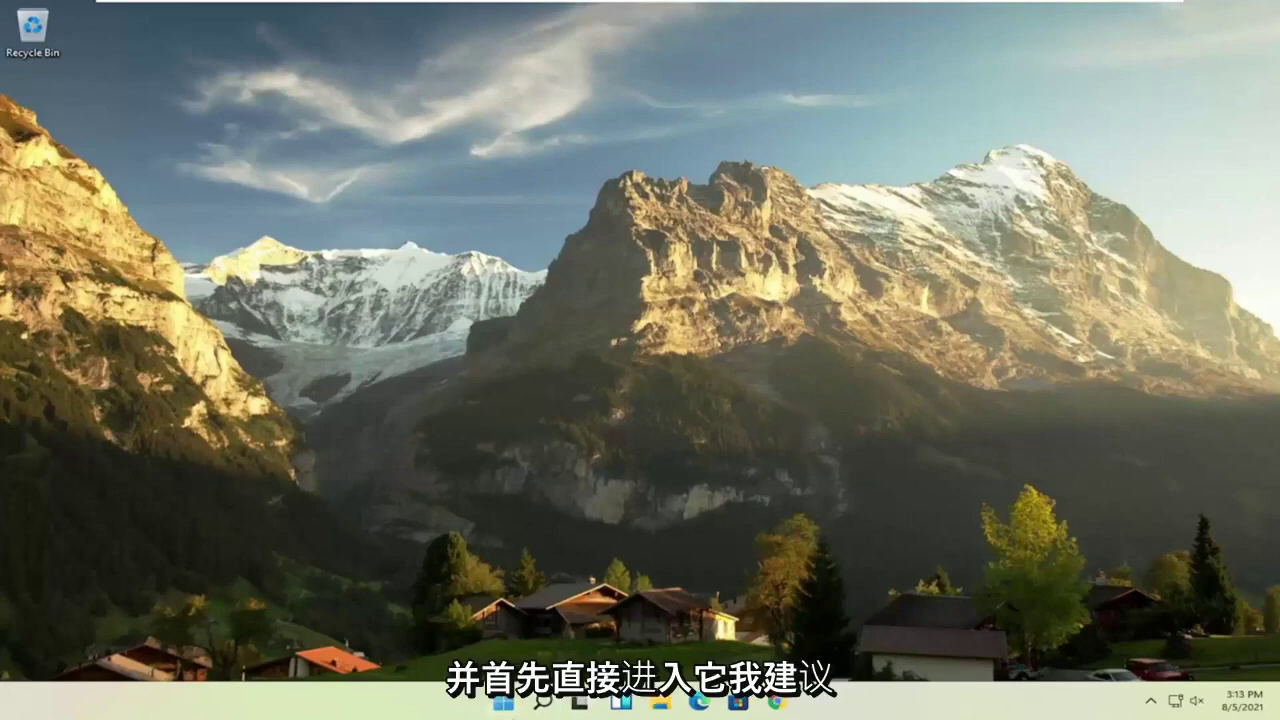
Disable Microsoft OneDrive as a startup app in Task Manager and close Task Manager.
right_click(504, 704)
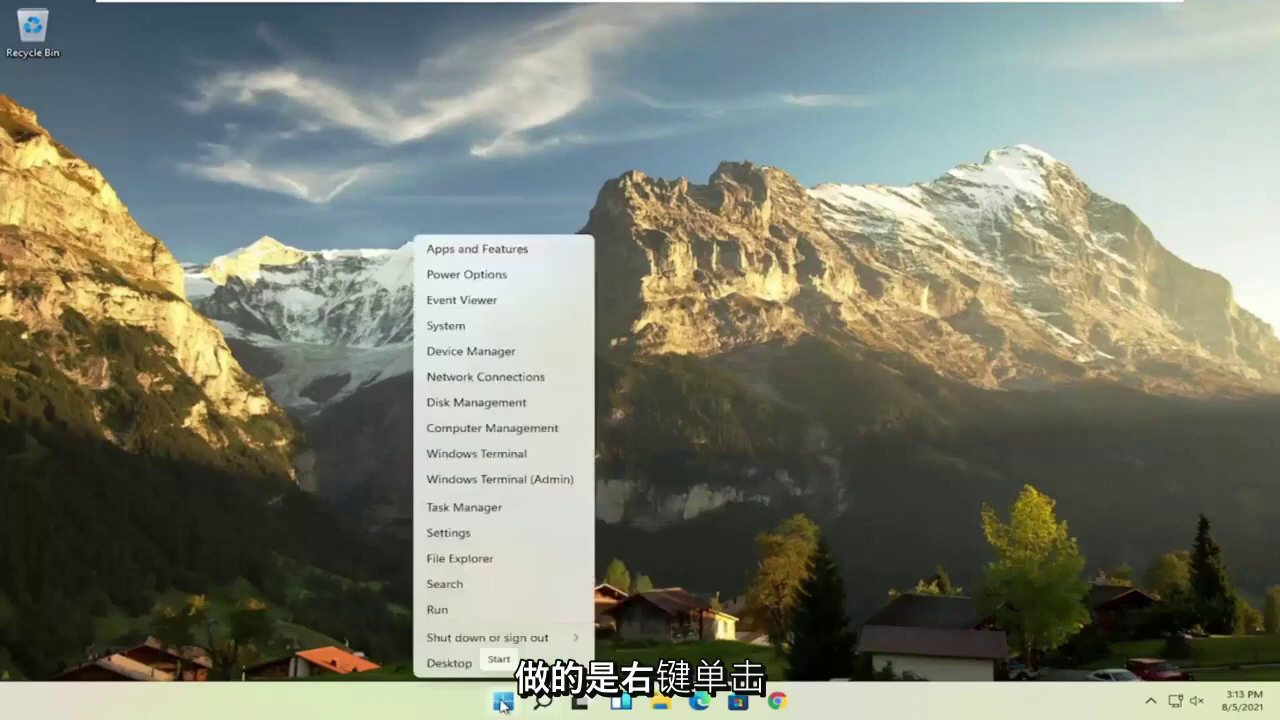
click(471, 509)
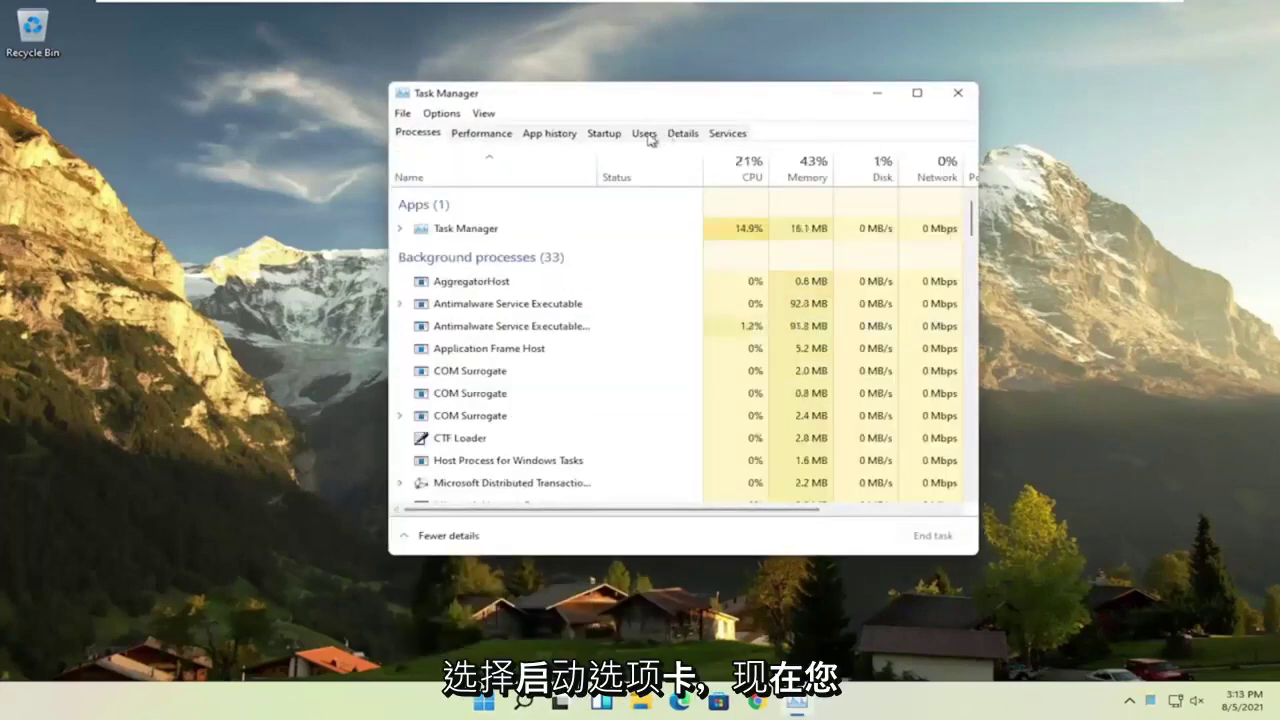
click(601, 136)
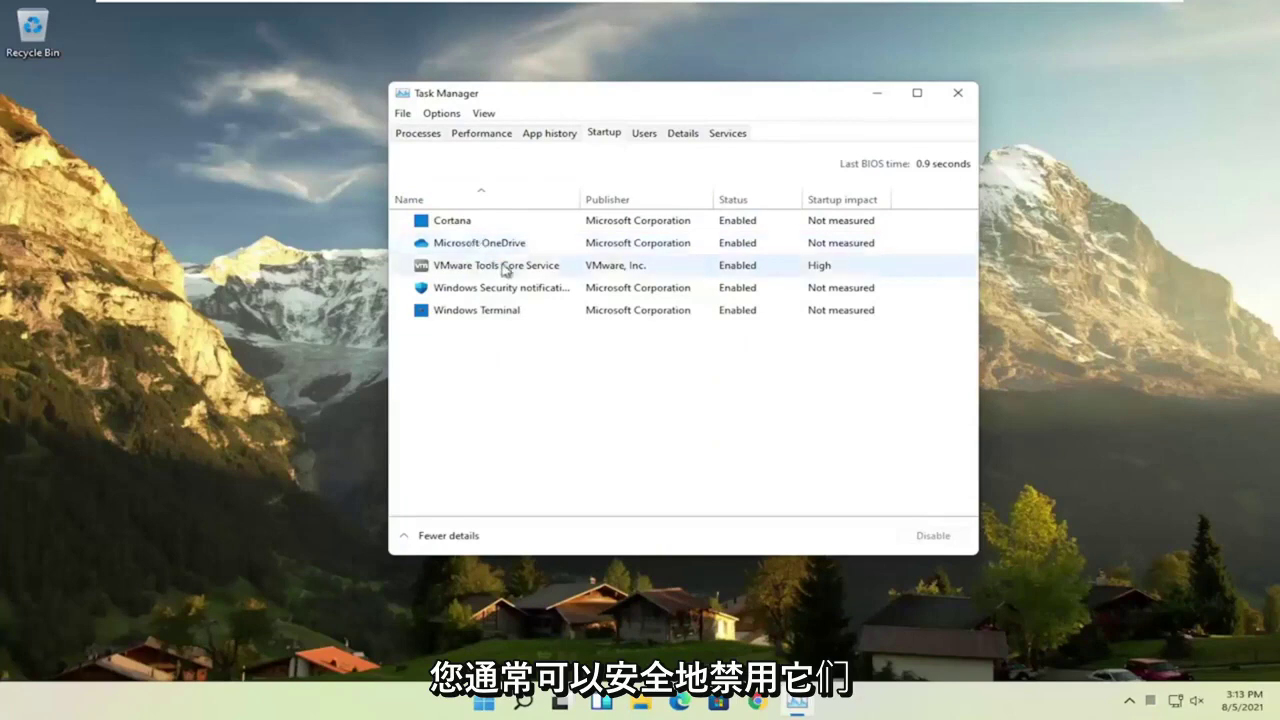
click(463, 246)
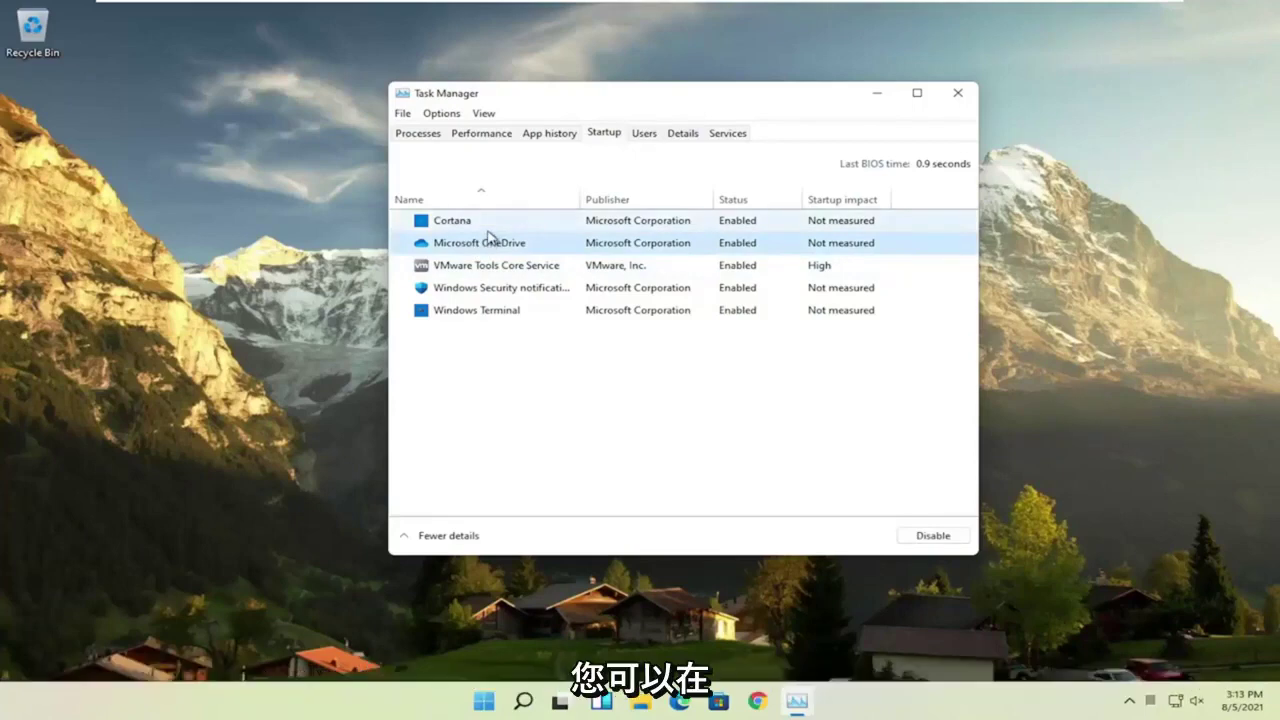
click(915, 536)
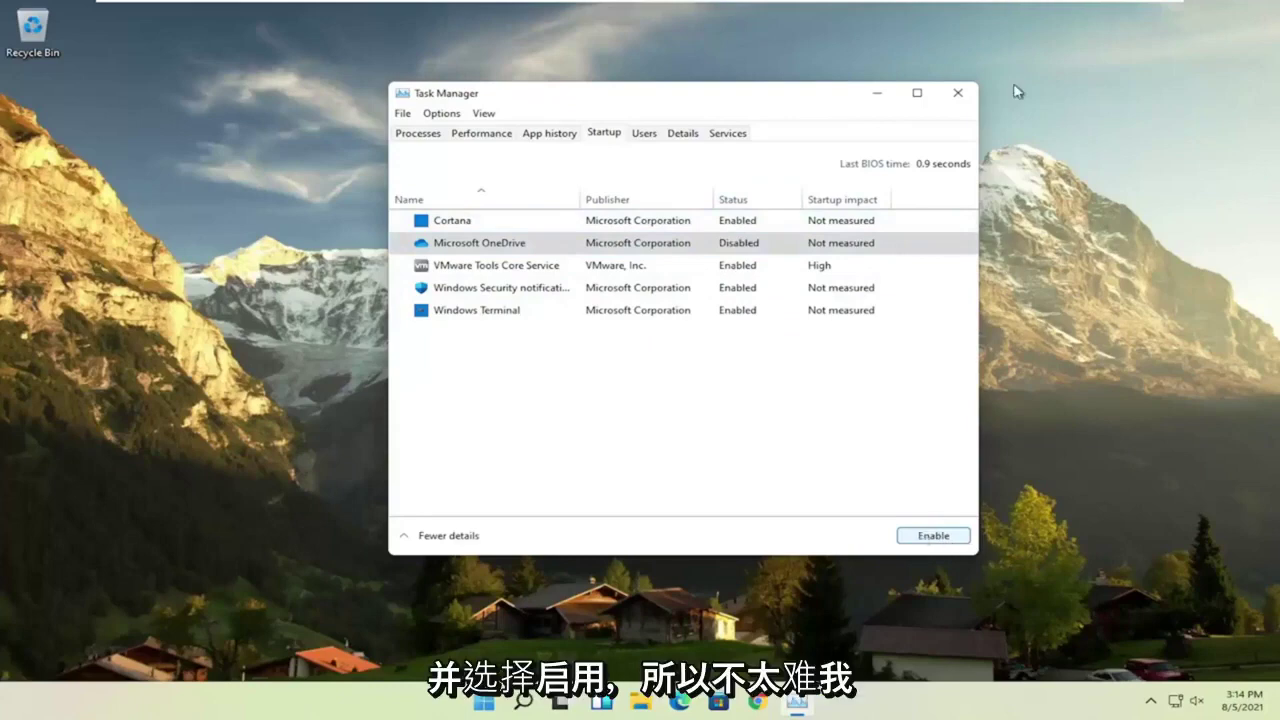
click(955, 94)
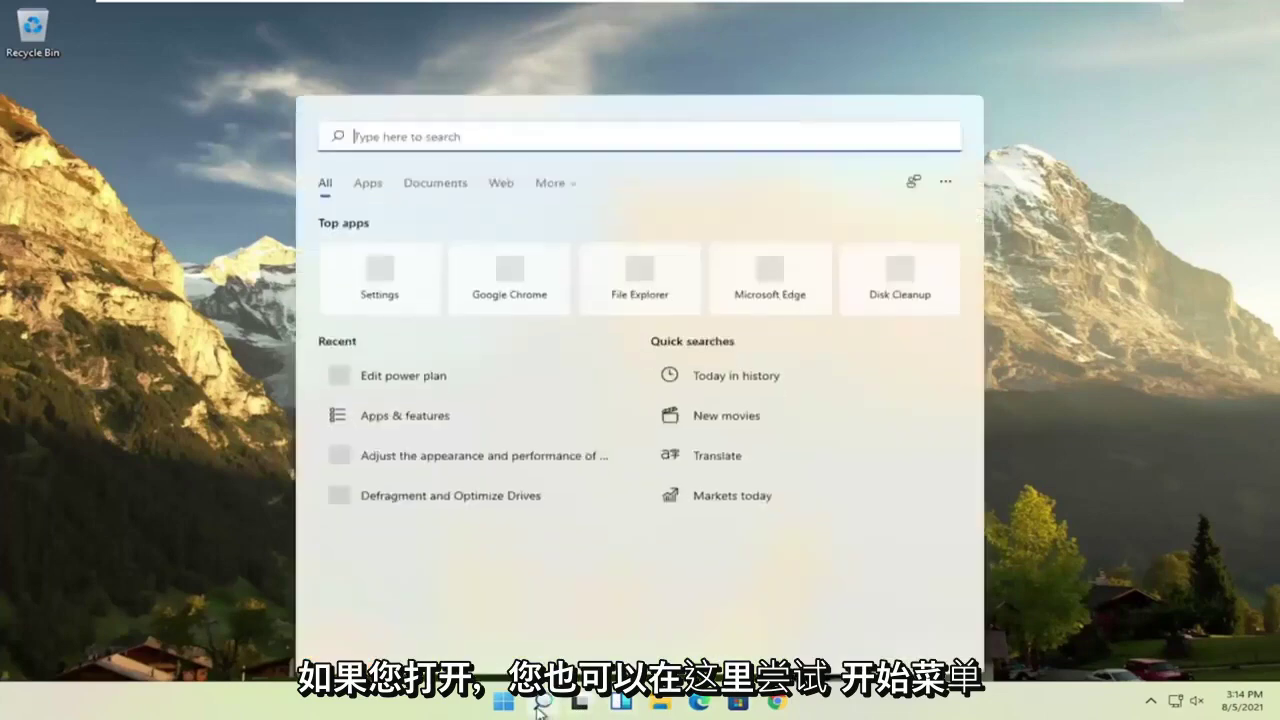
Open the Apps & features settings, bring up the uninstall option for CCleaner without using it, and close Settings.
click(541, 704)
text(apps)
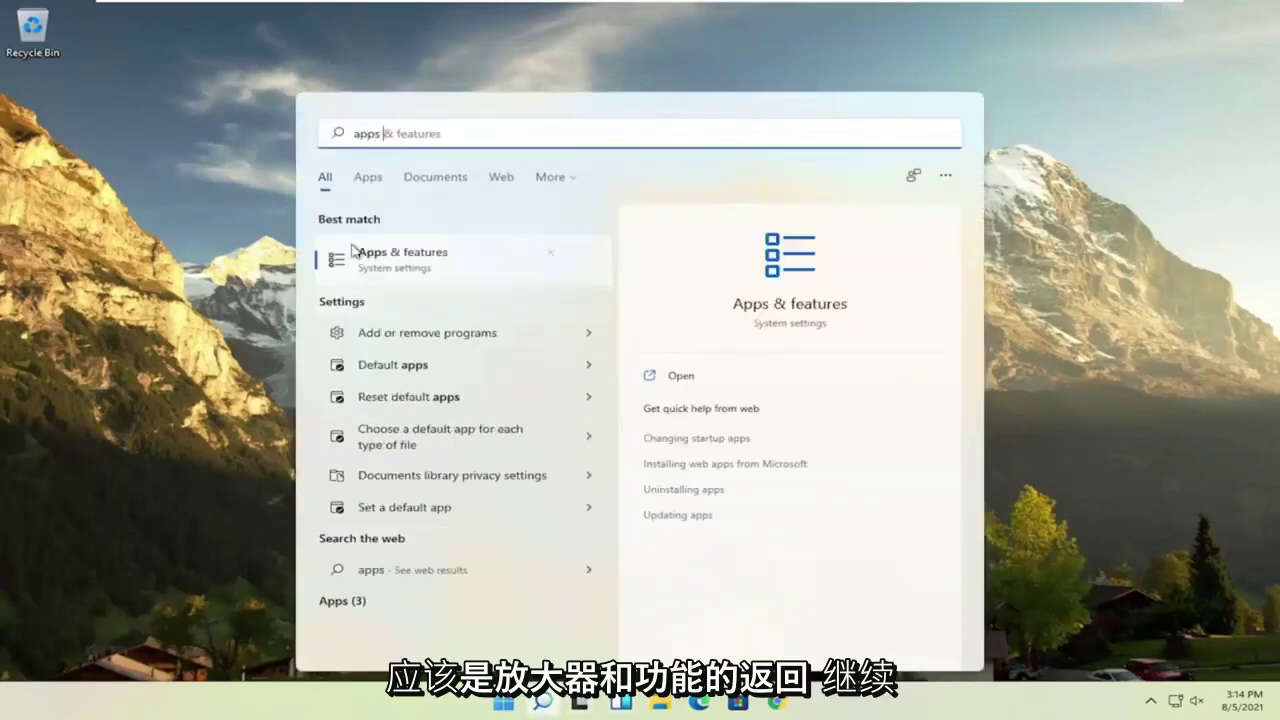
click(393, 258)
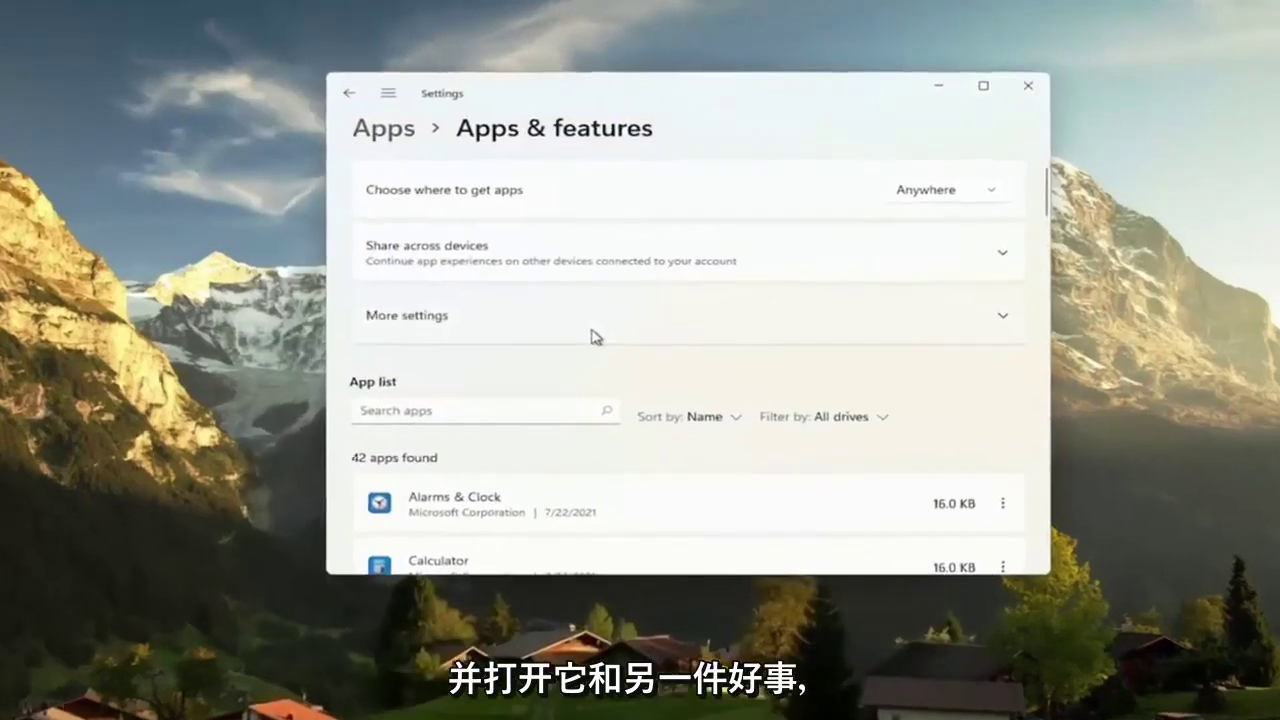
scroll(591, 336, down, 5)
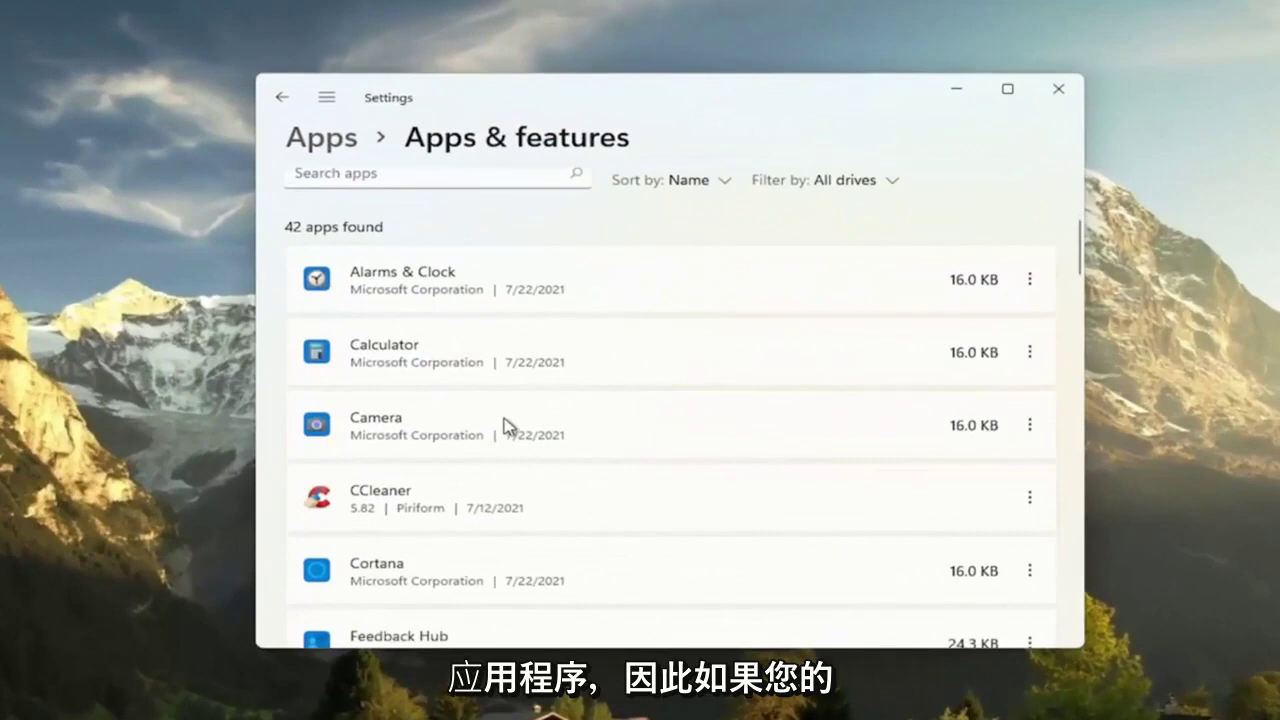
scroll(505, 425, down, 1)
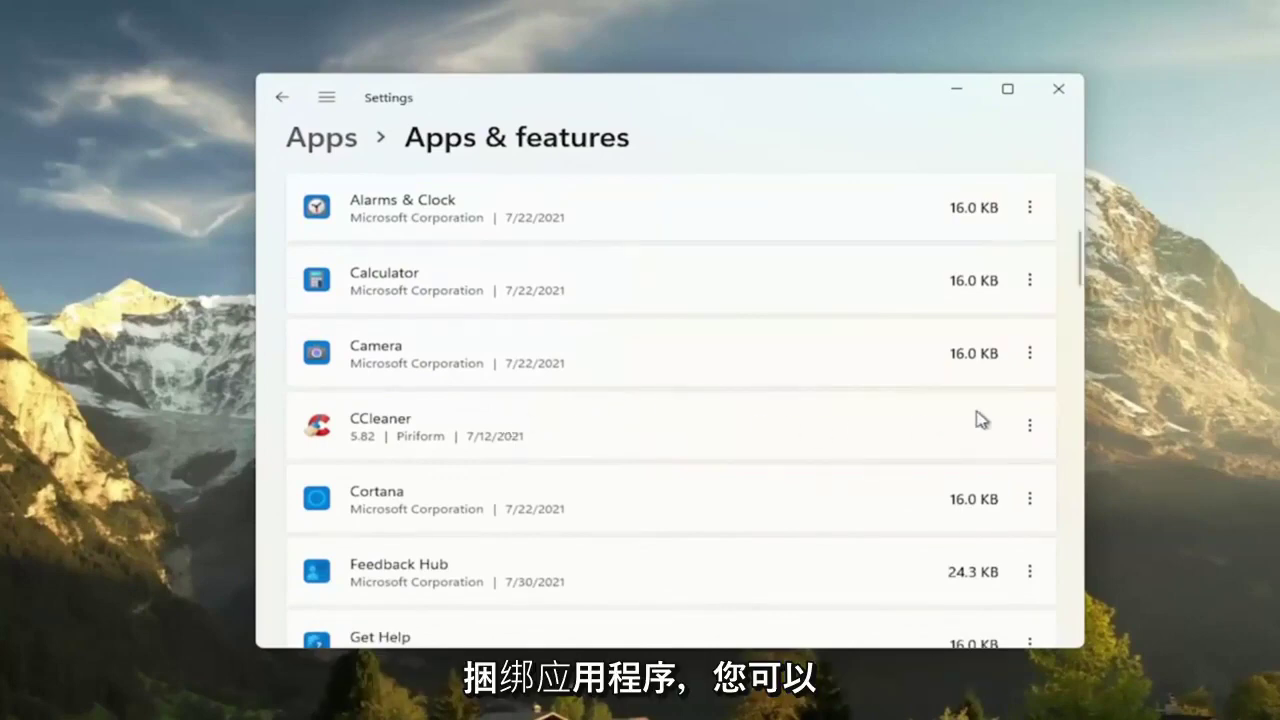
click(1032, 427)
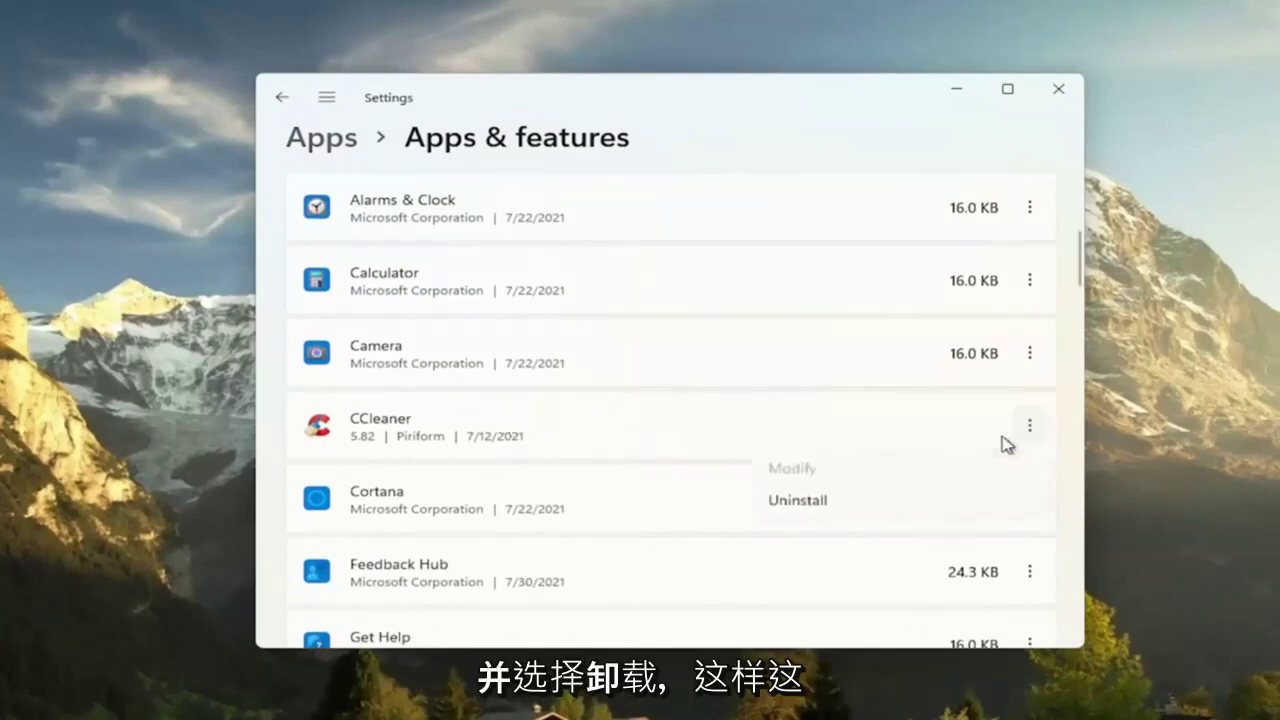
click(821, 109)
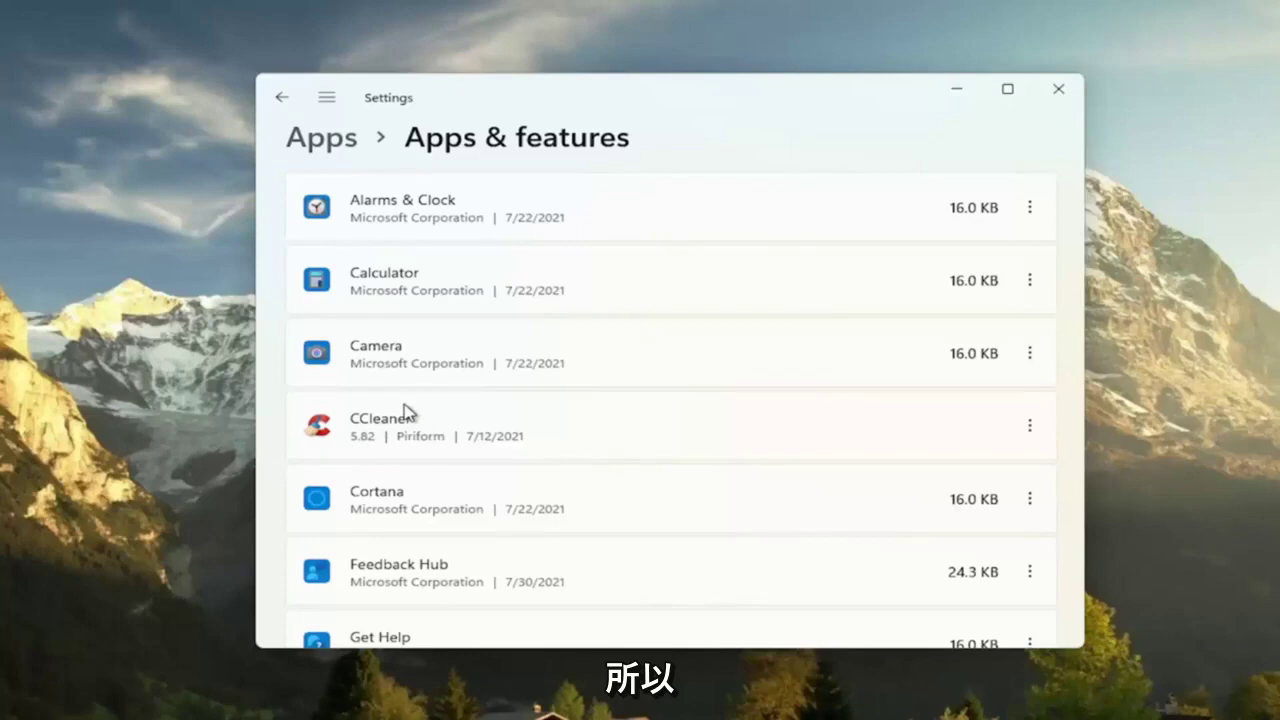
click(1062, 88)
Open the Windows appearance and performance options and apply Adjust for best performance to the visual effects.
click(542, 700)
click(542, 703)
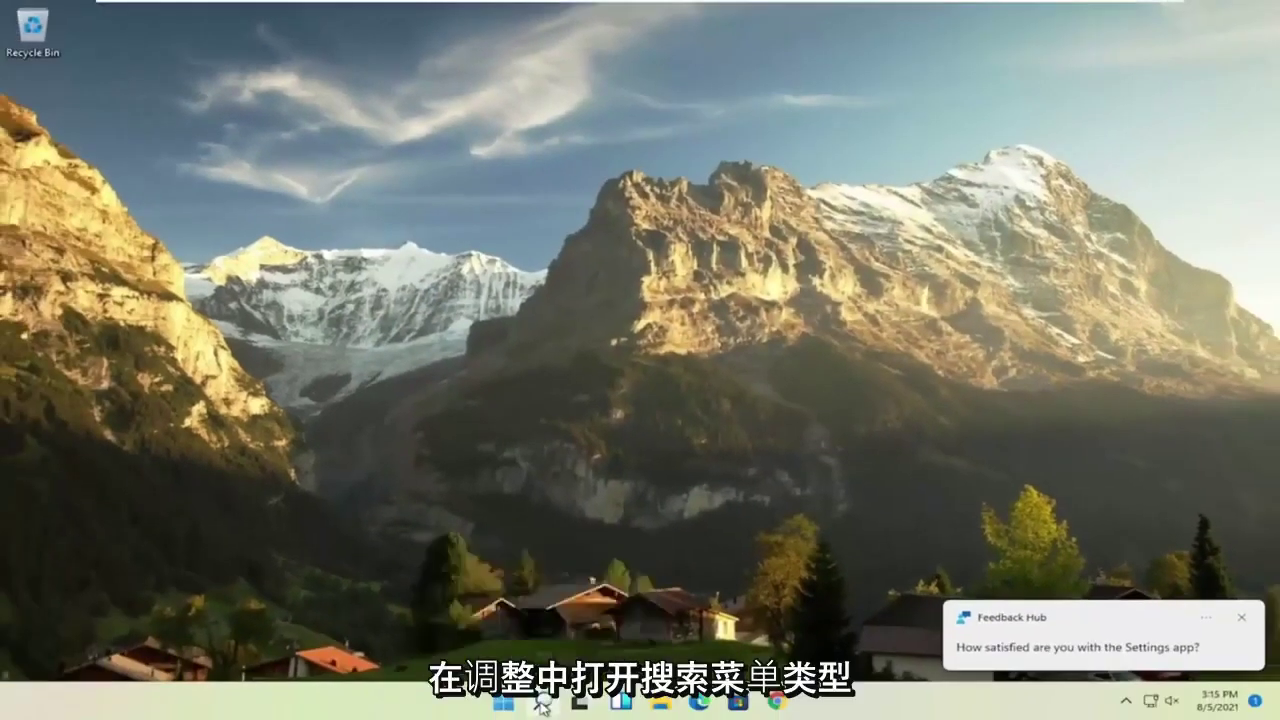
text(adjust)
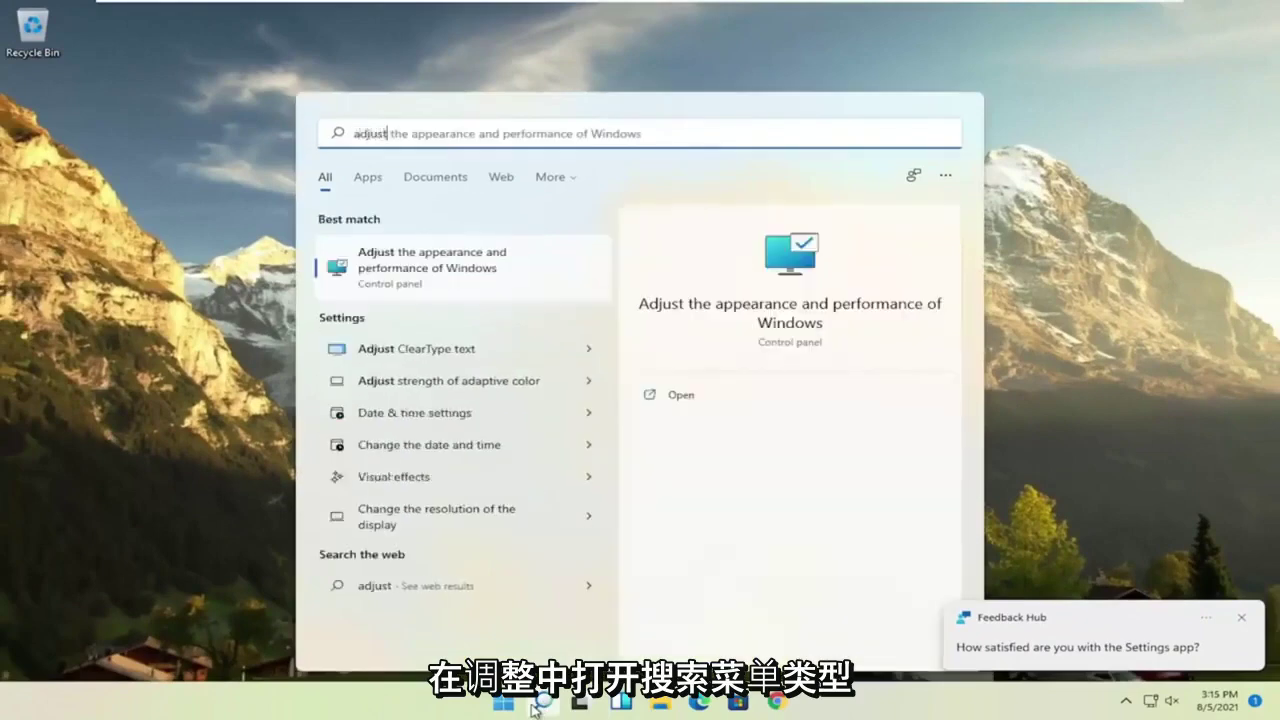
click(477, 271)
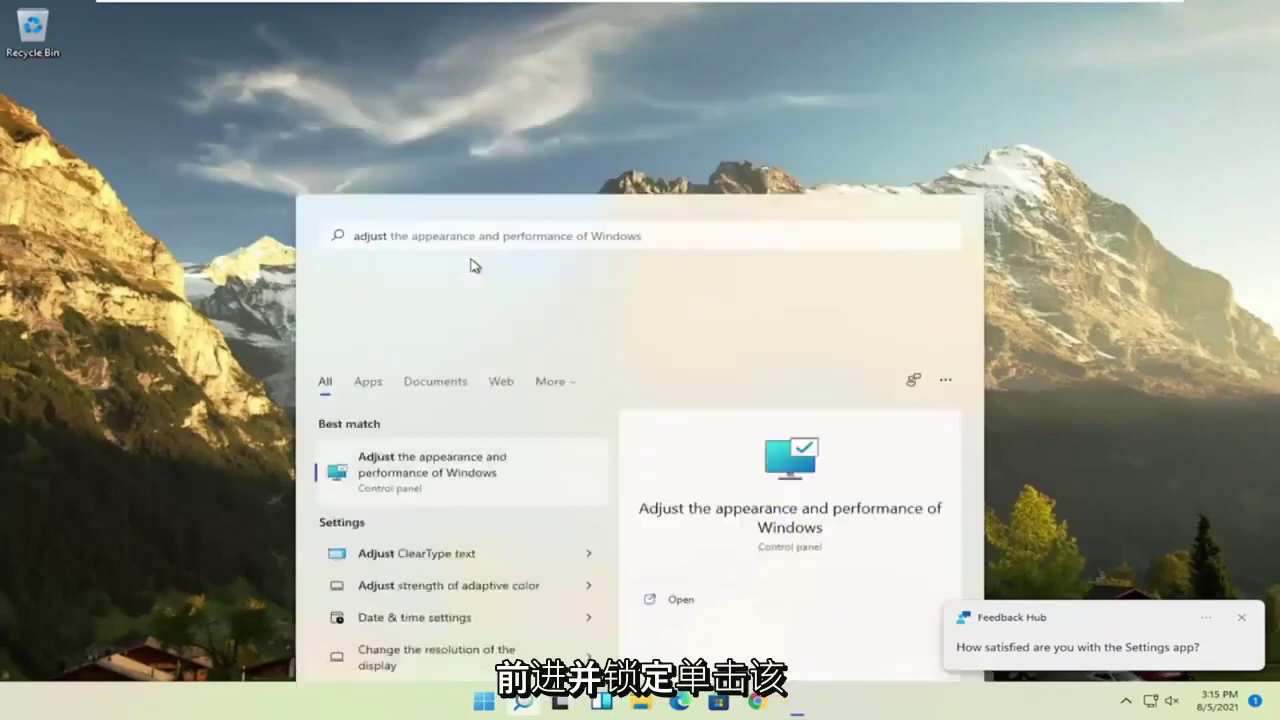
drag(277, 76, 446, 66)
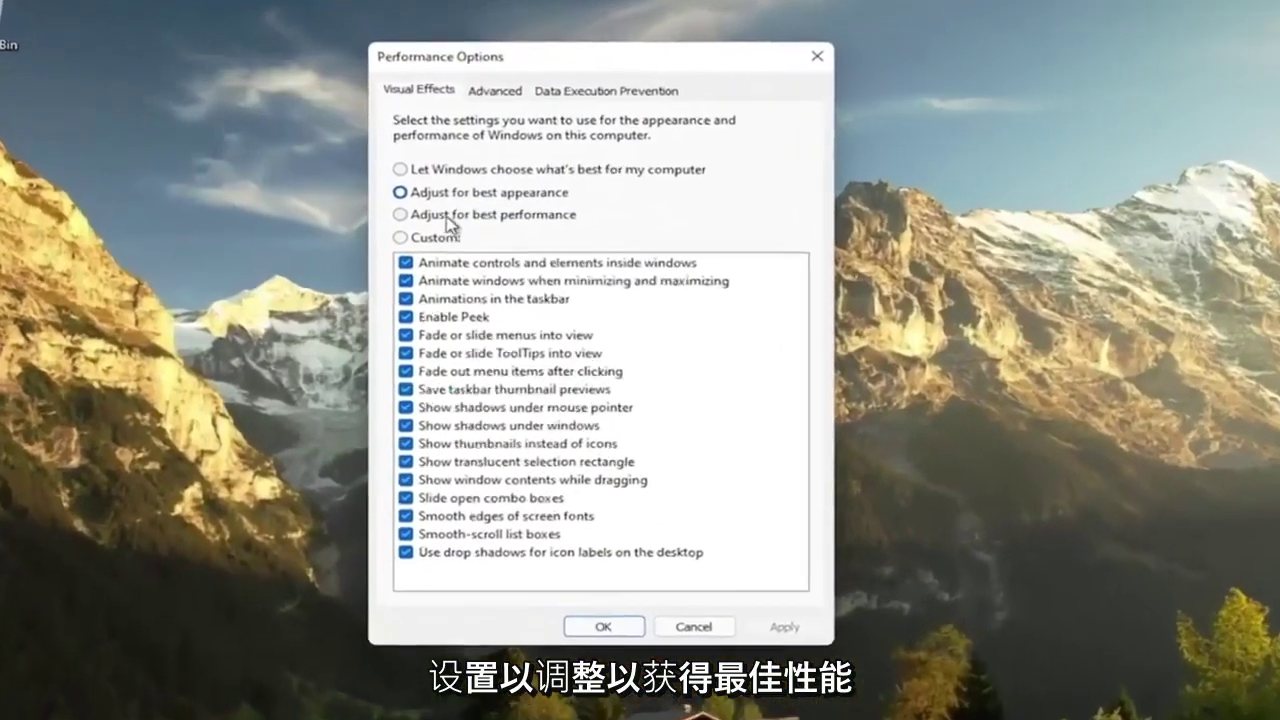
click(300, 191)
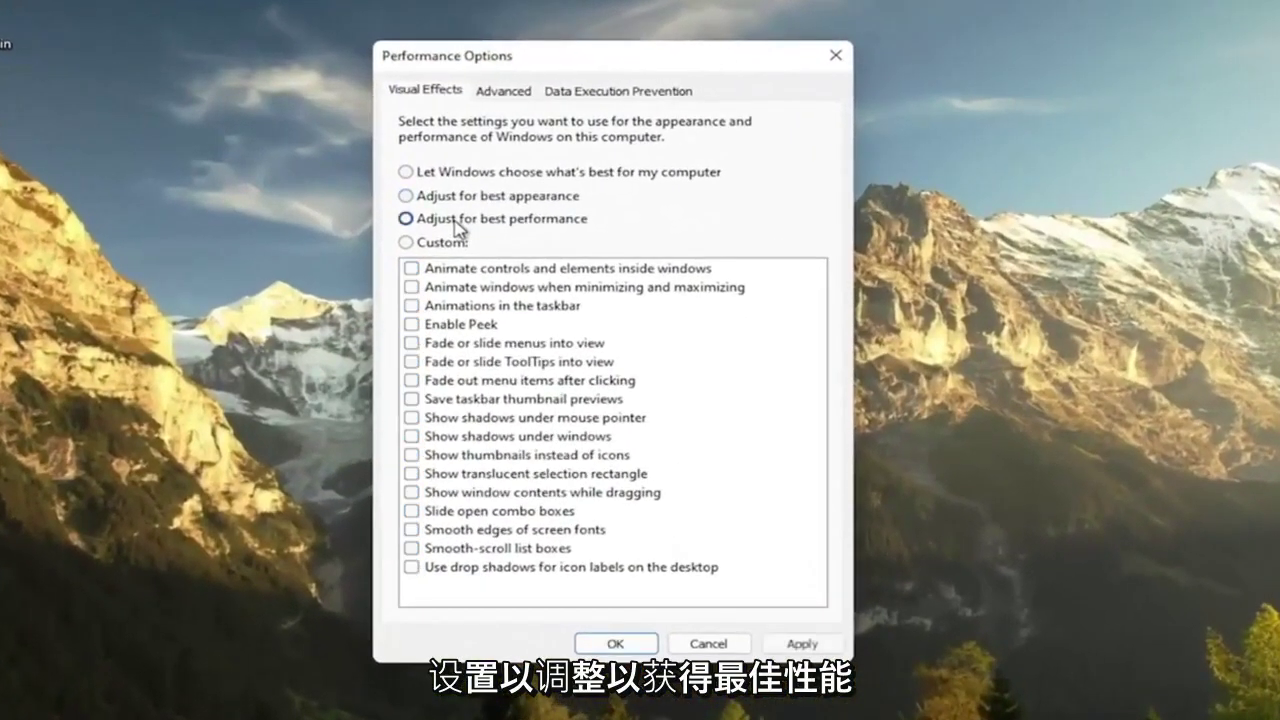
click(805, 644)
Check the reduced visual effects by moving the Performance Options window and briefly opening the Start menu.
drag(522, 60, 591, 58)
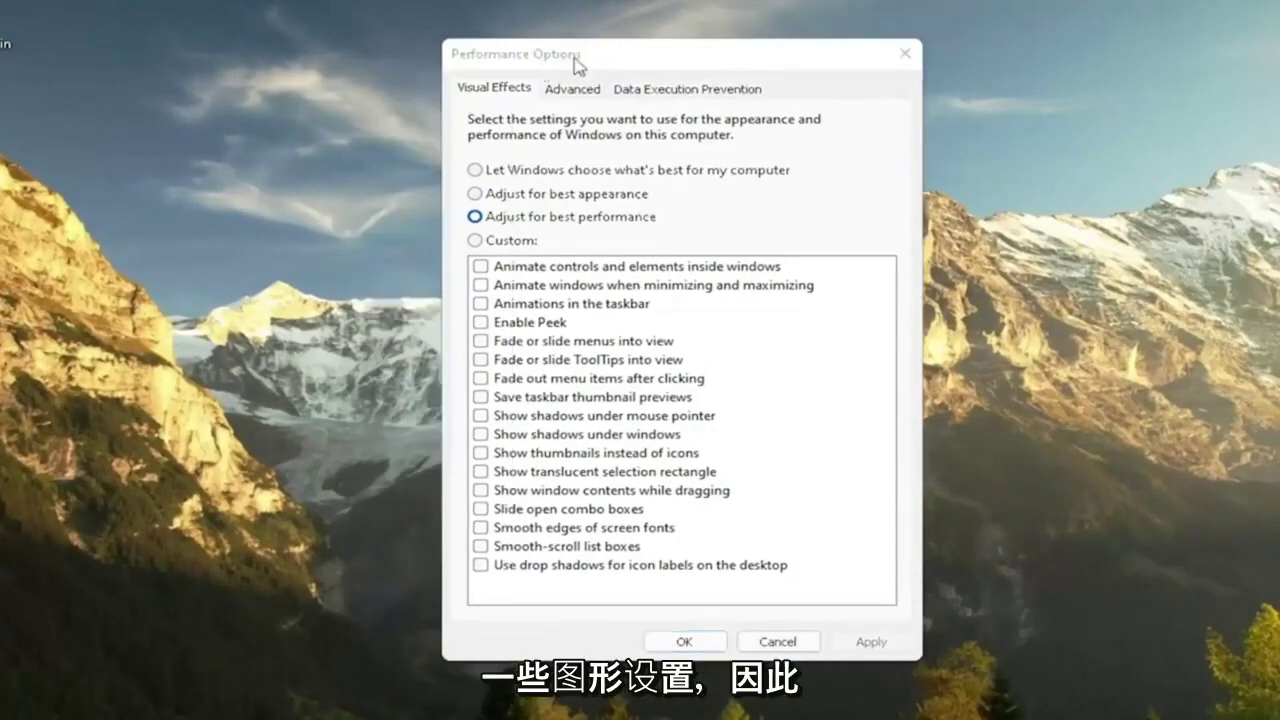
drag(660, 67, 703, 74)
key(super)
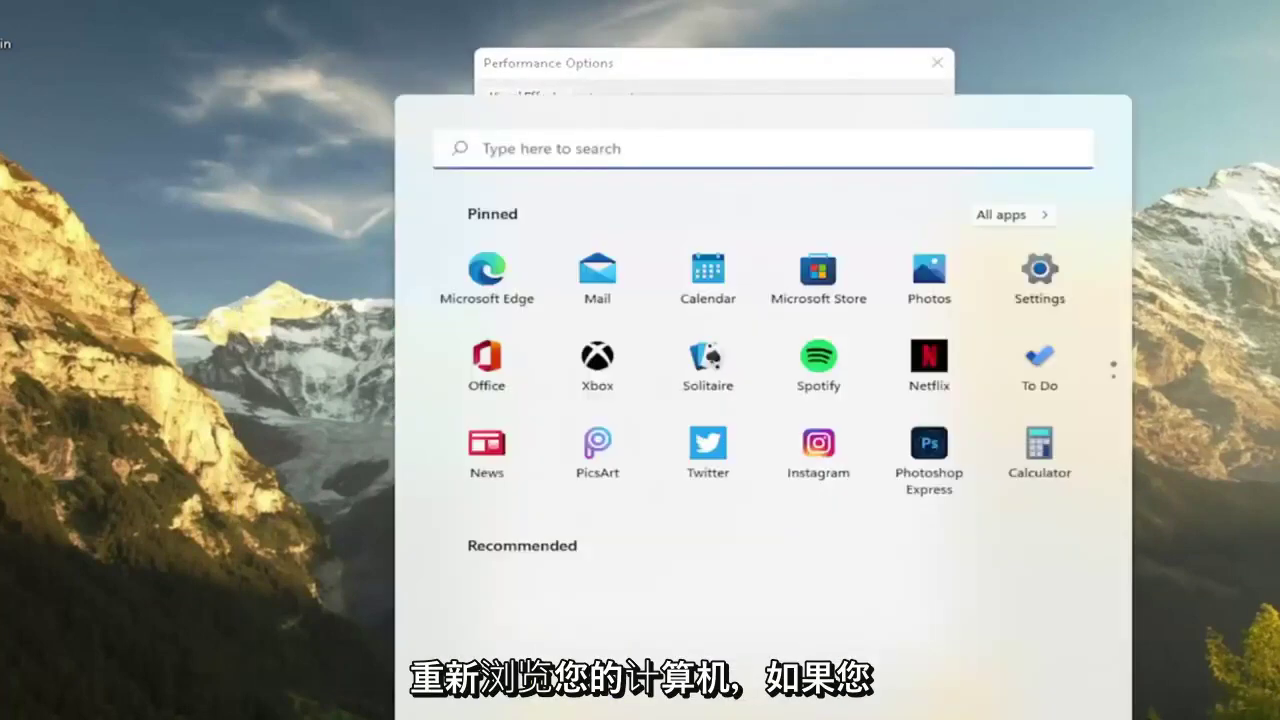
click(710, 280)
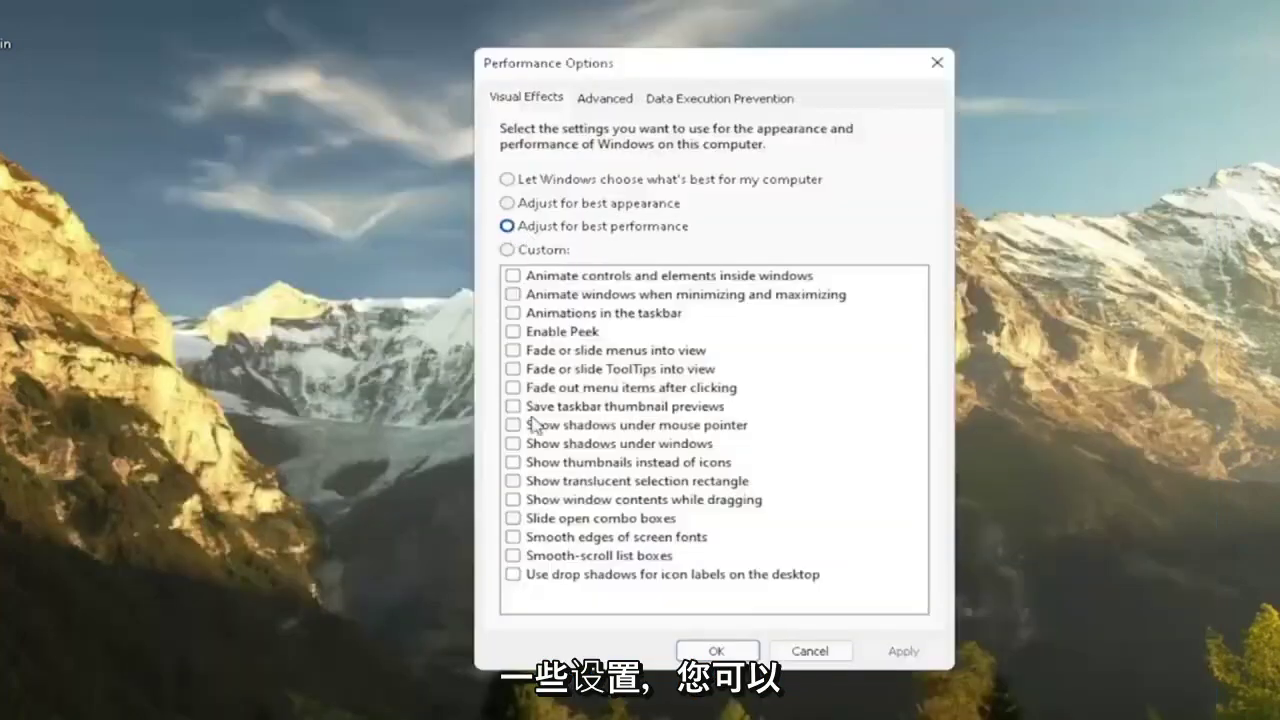
Try enabling Show thumbnails instead of icons and Fade out menu items after clicking, and clear both options again.
click(514, 462)
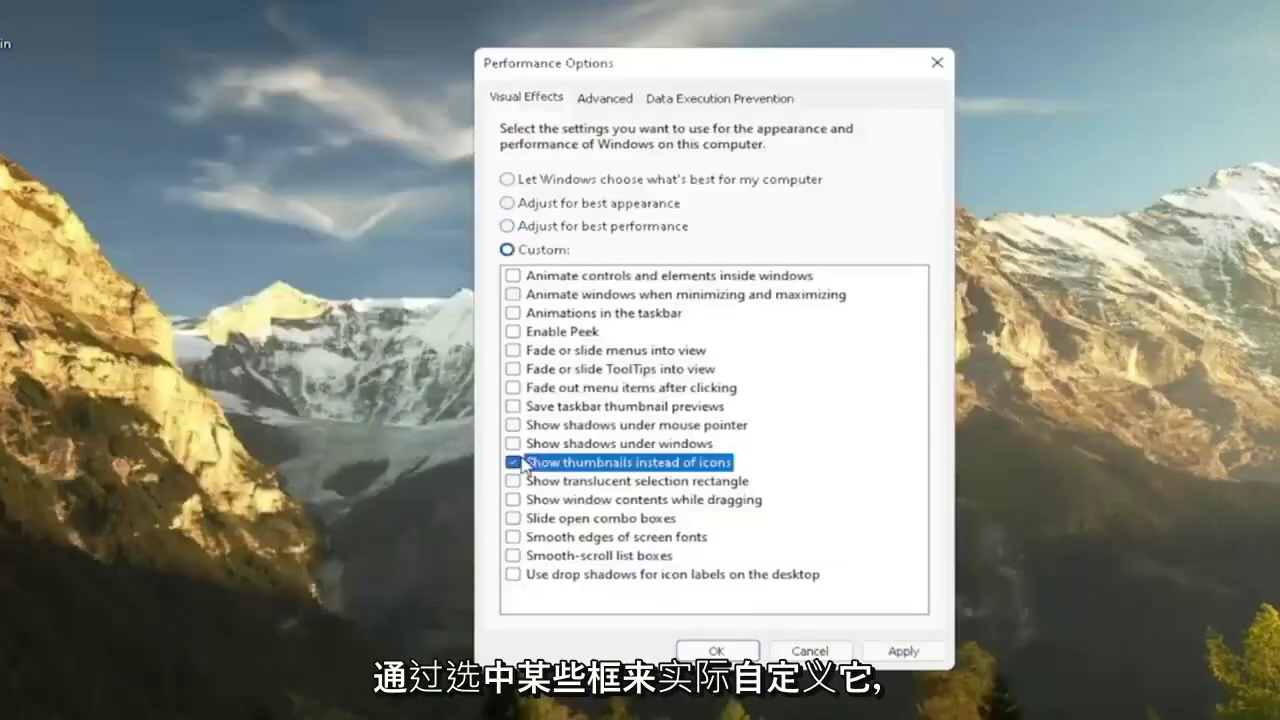
click(513, 388)
click(514, 462)
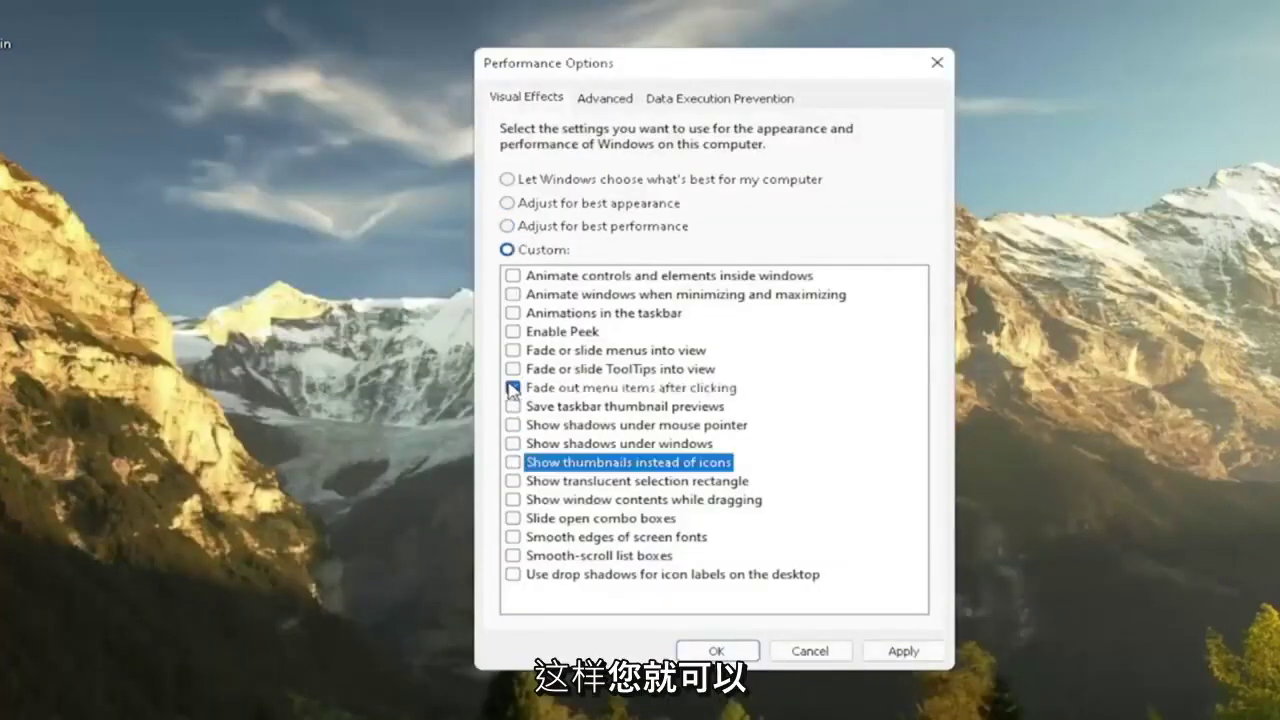
click(513, 388)
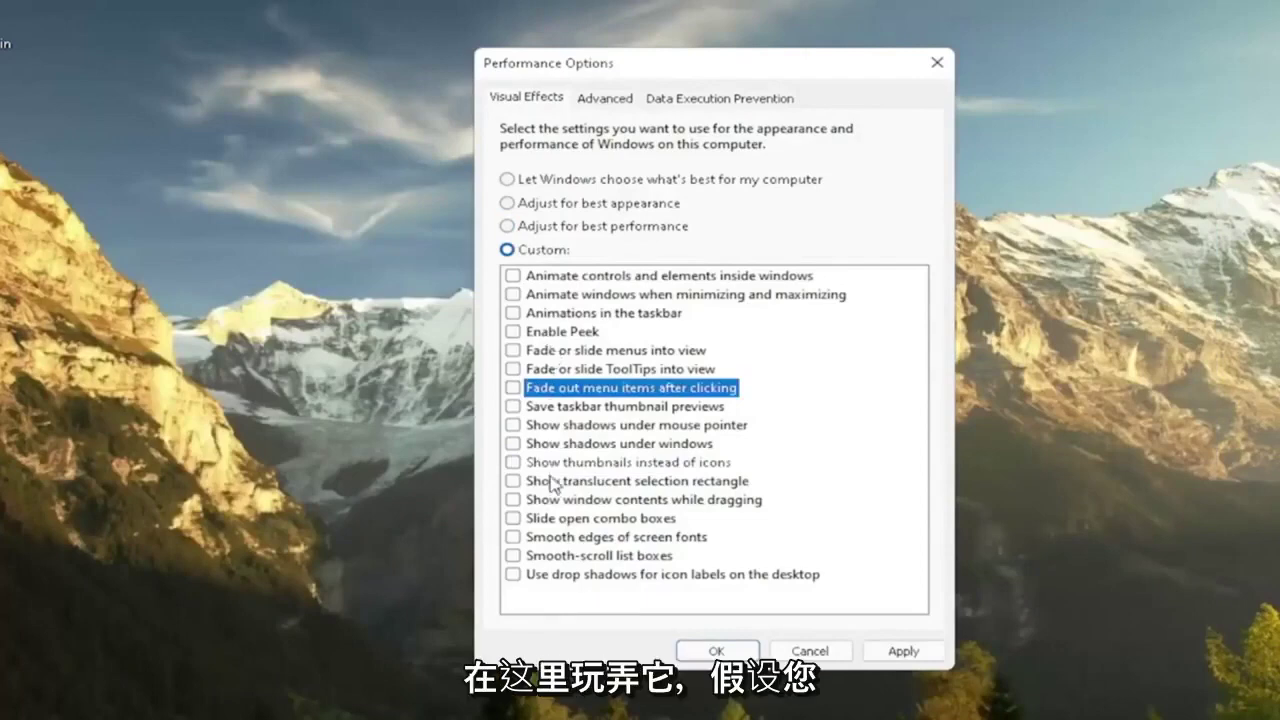
Enable Show window contents while dragging, apply it, test it by moving the window, and close Performance Options.
mouse_move(786, 55)
mouse_down()
mouse_move(940, 93)
mouse_move(446, 94)
mouse_move(909, 100)
mouse_move(780, 40)
mouse_move(793, 64)
mouse_up()
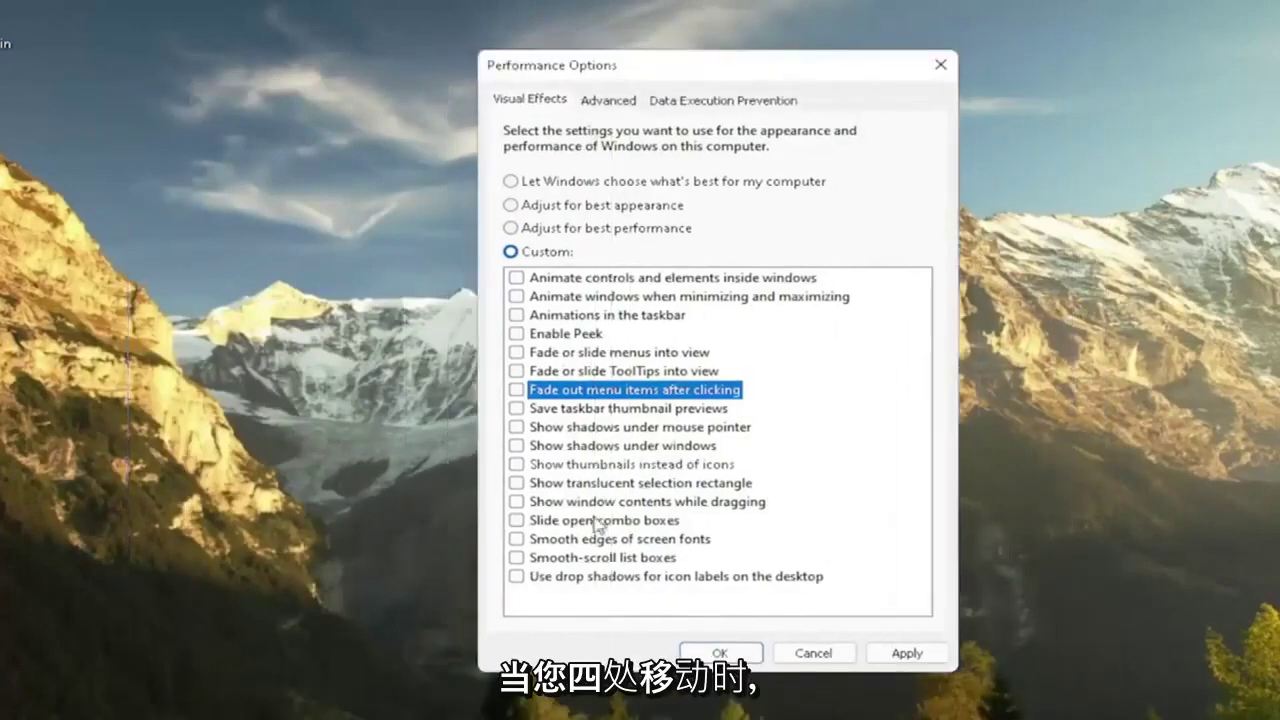
click(557, 502)
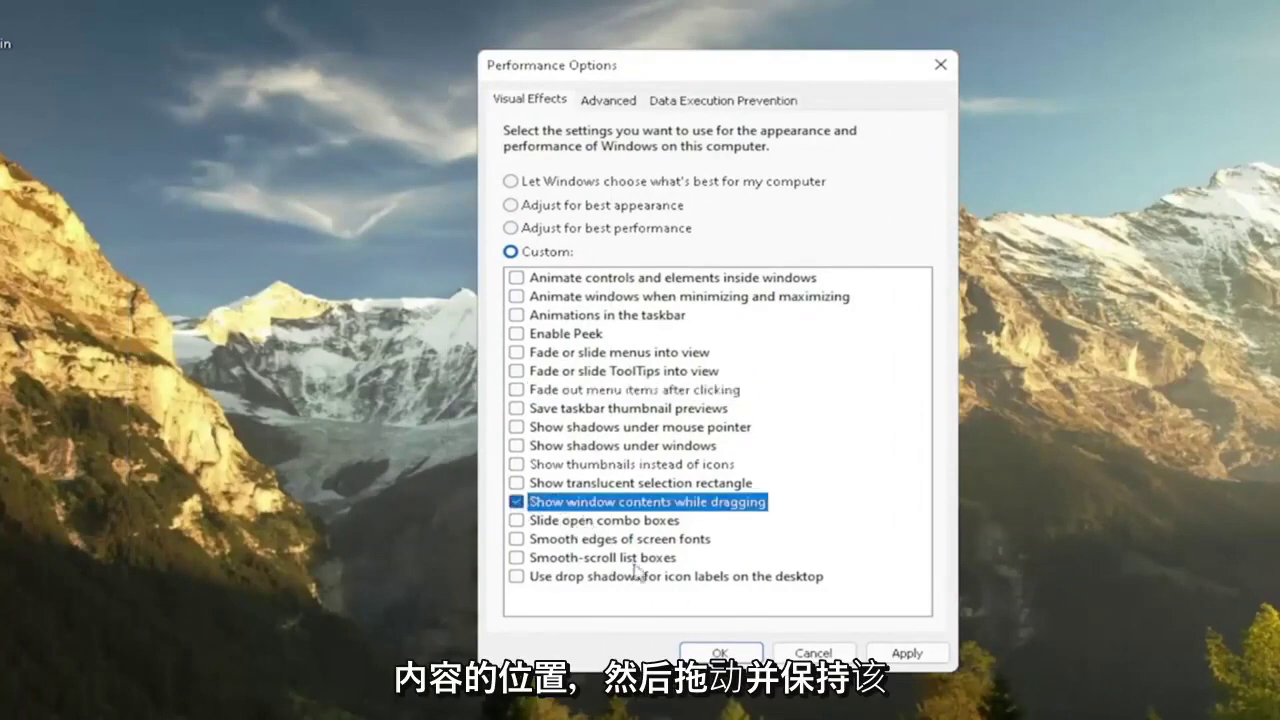
click(905, 652)
mouse_move(715, 66)
mouse_down()
mouse_move(394, 120)
mouse_move(886, 60)
mouse_move(717, 63)
mouse_up()
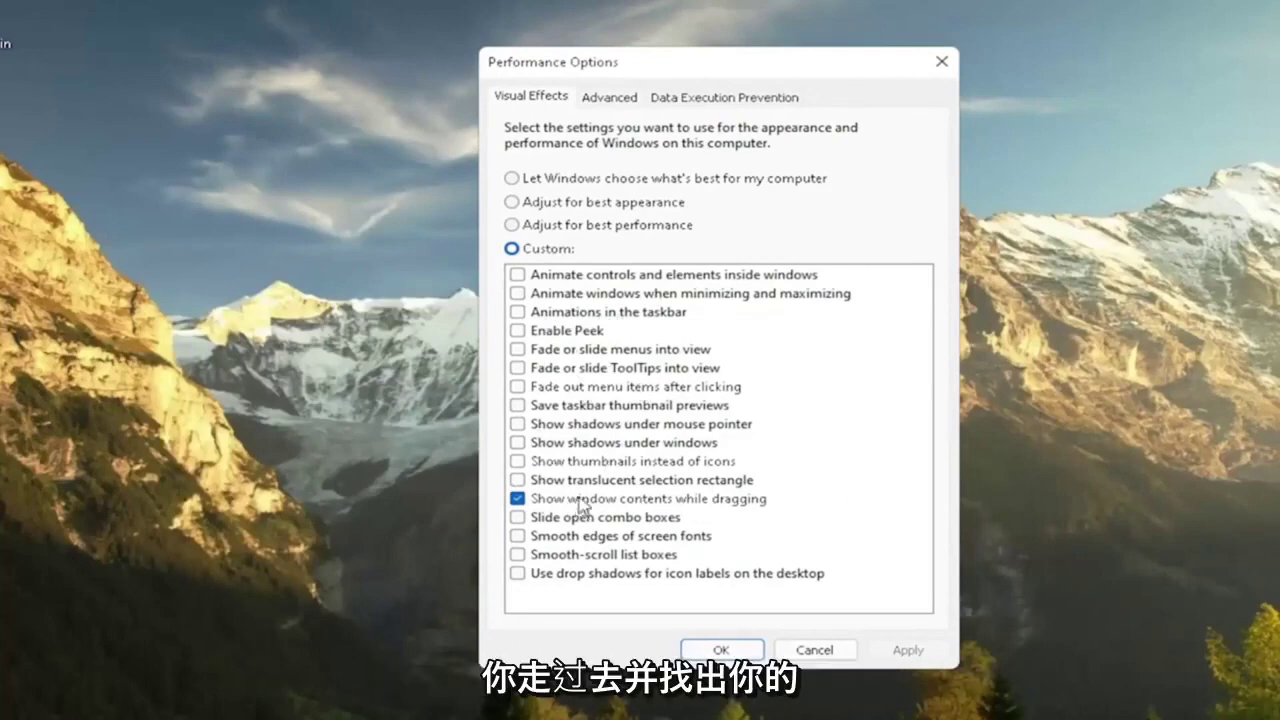
click(940, 60)
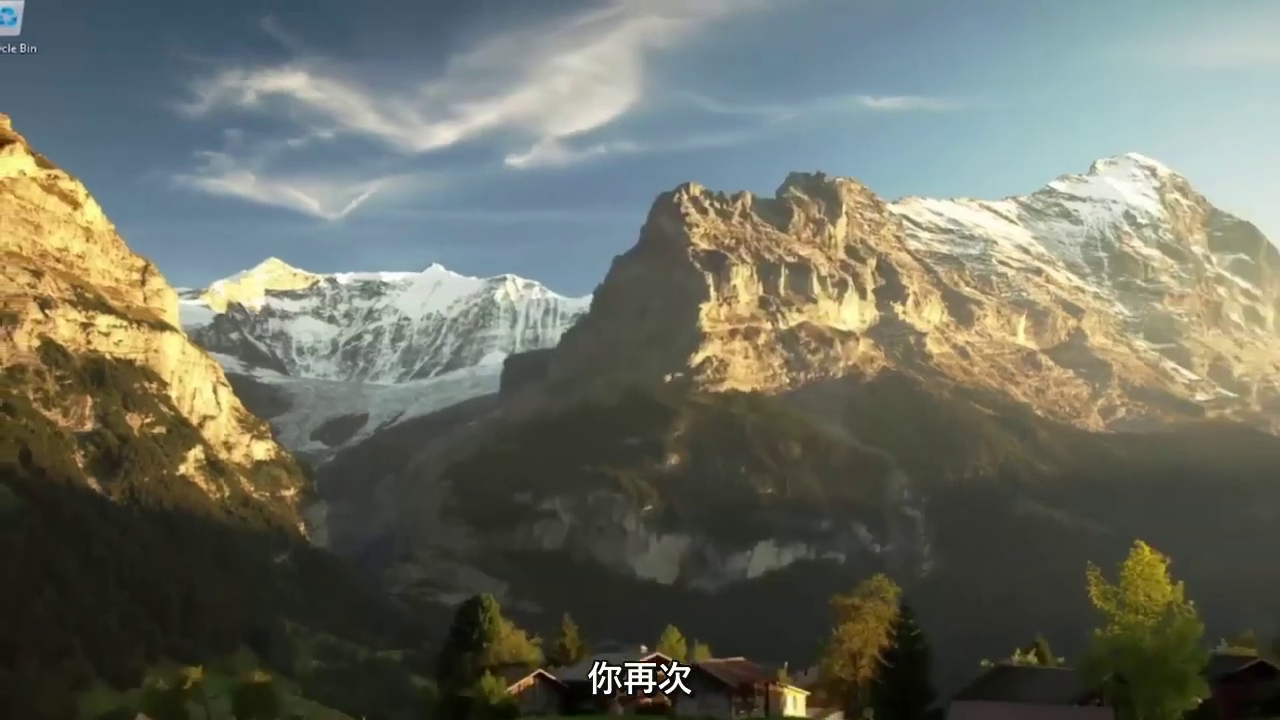
Open Control Panel and show its items as large icons.
click(541, 701)
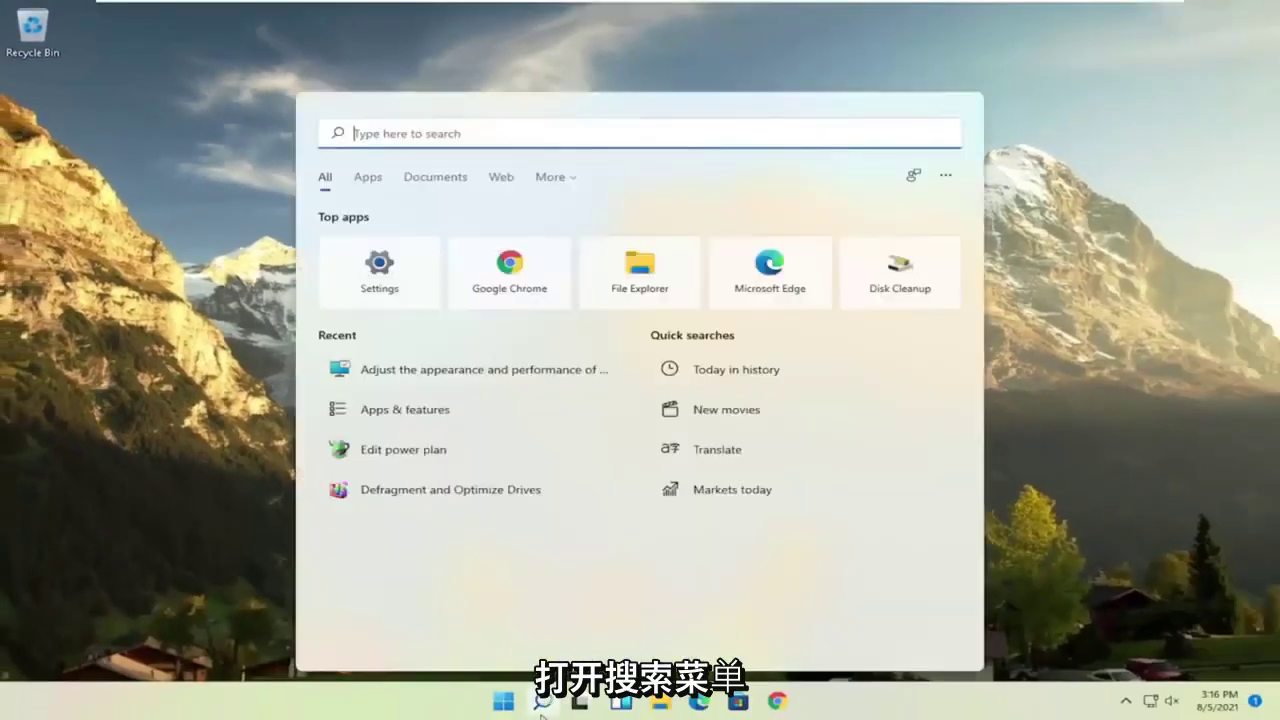
text(control)
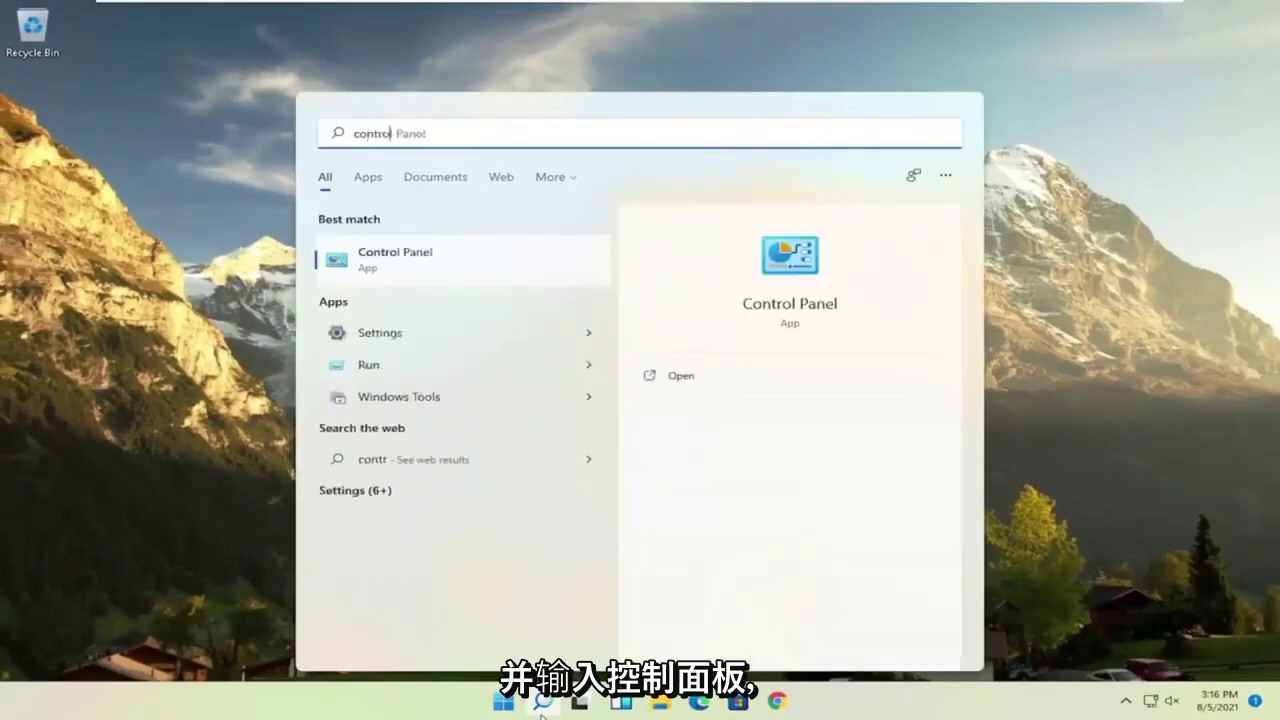
click(406, 265)
click(1036, 203)
click(1045, 248)
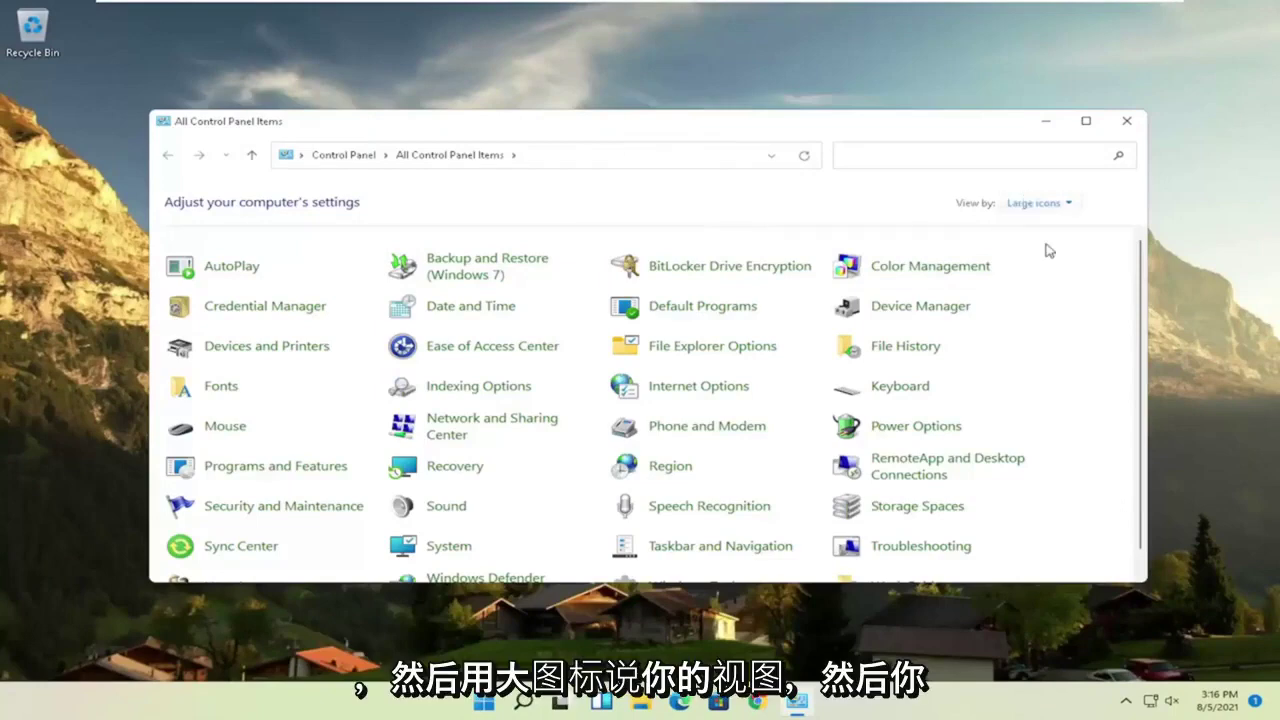
Select the High performance plan in Power Options, keeping the additional plans expanded, and close the window.
click(899, 430)
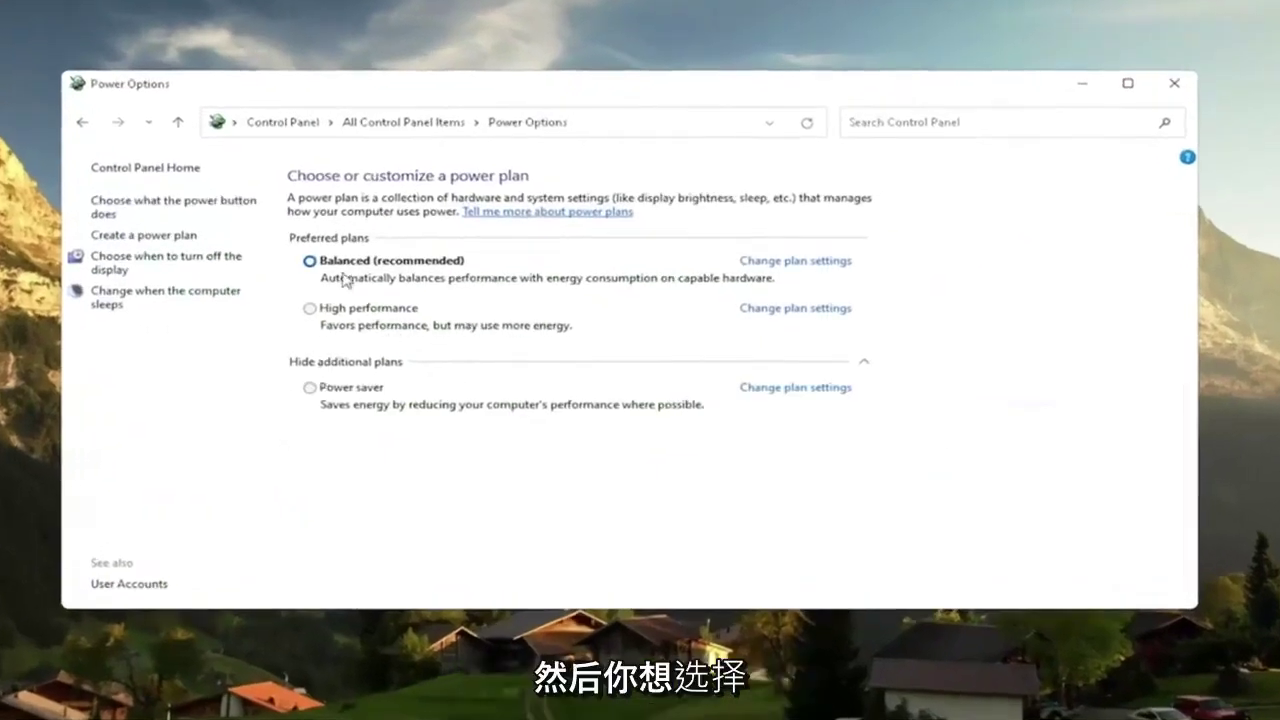
click(352, 363)
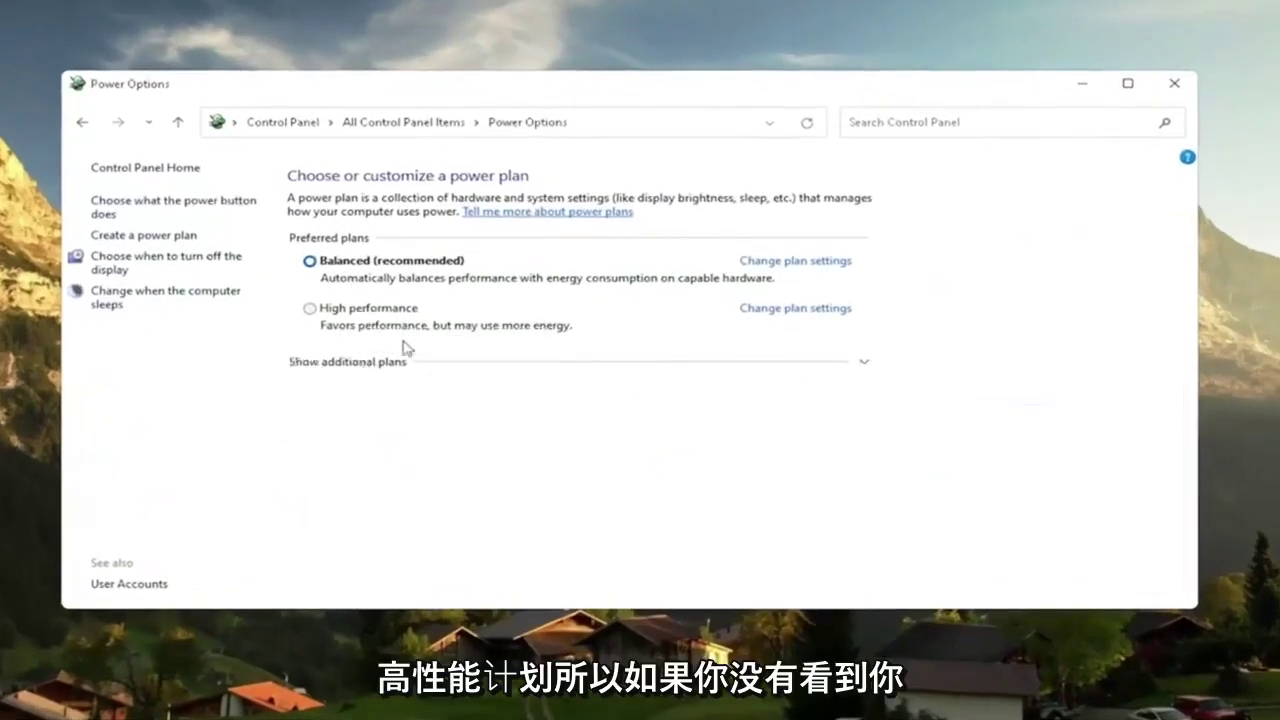
click(354, 364)
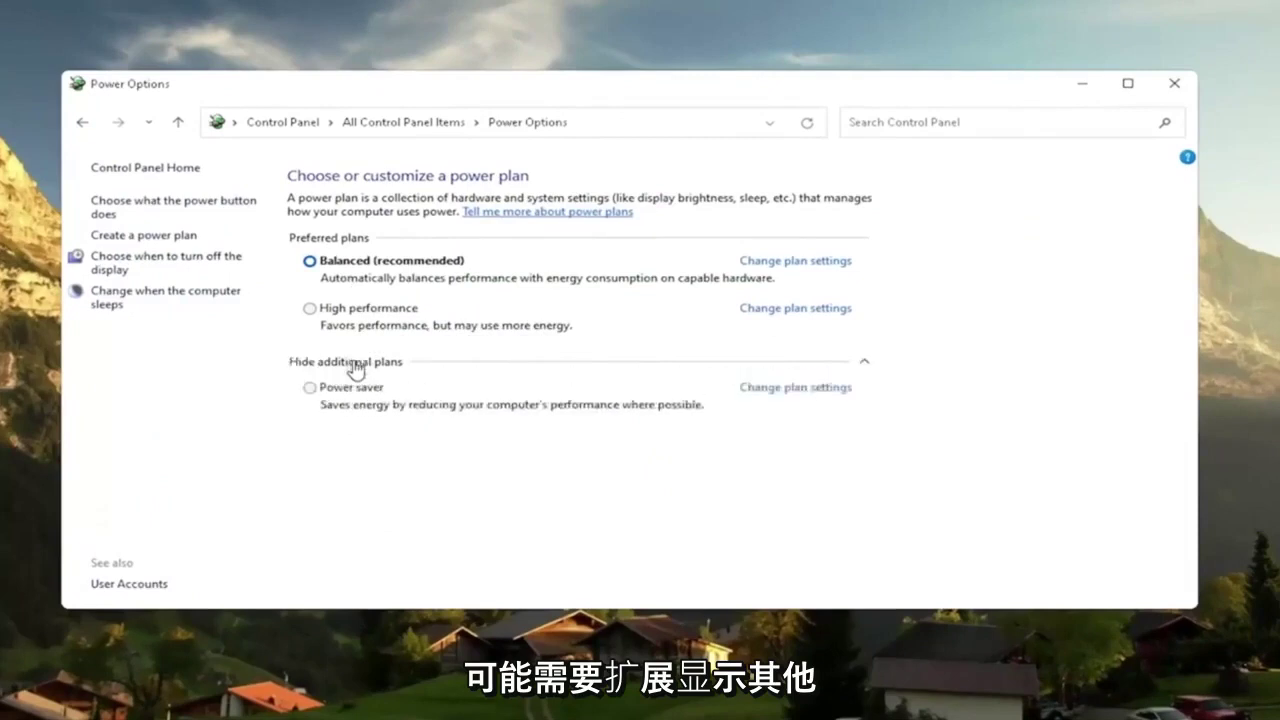
click(311, 309)
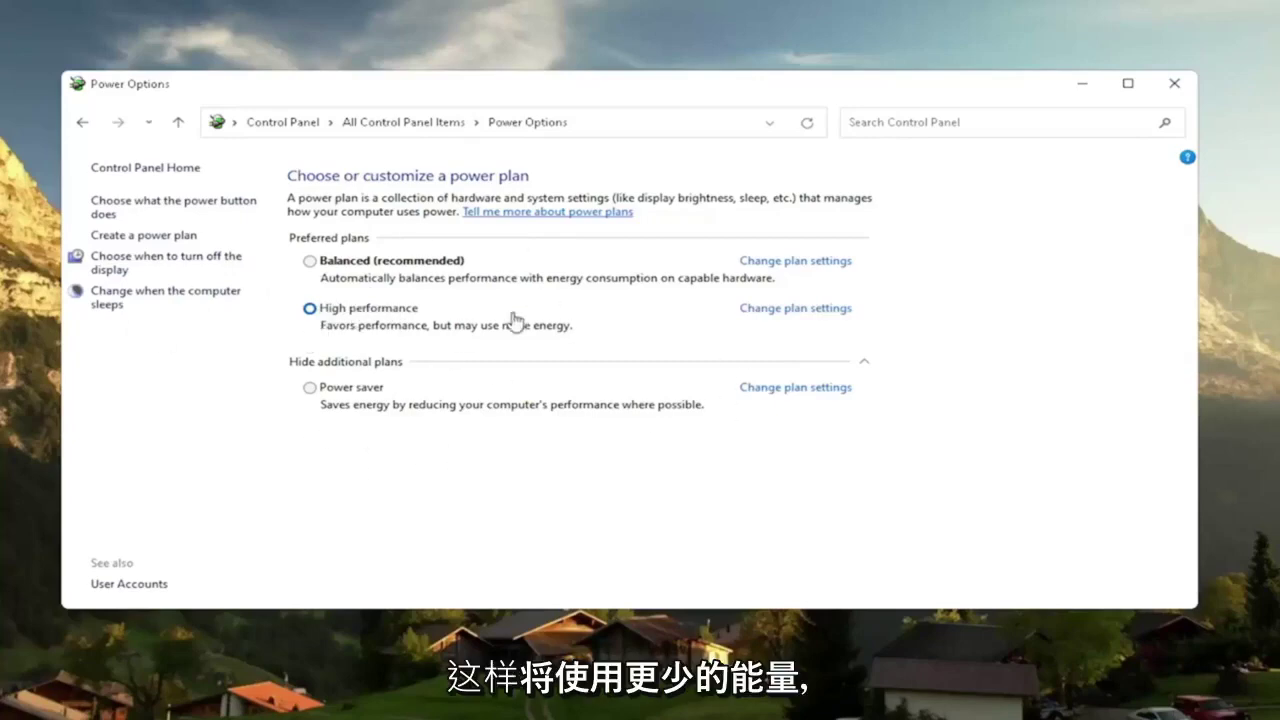
click(1170, 86)
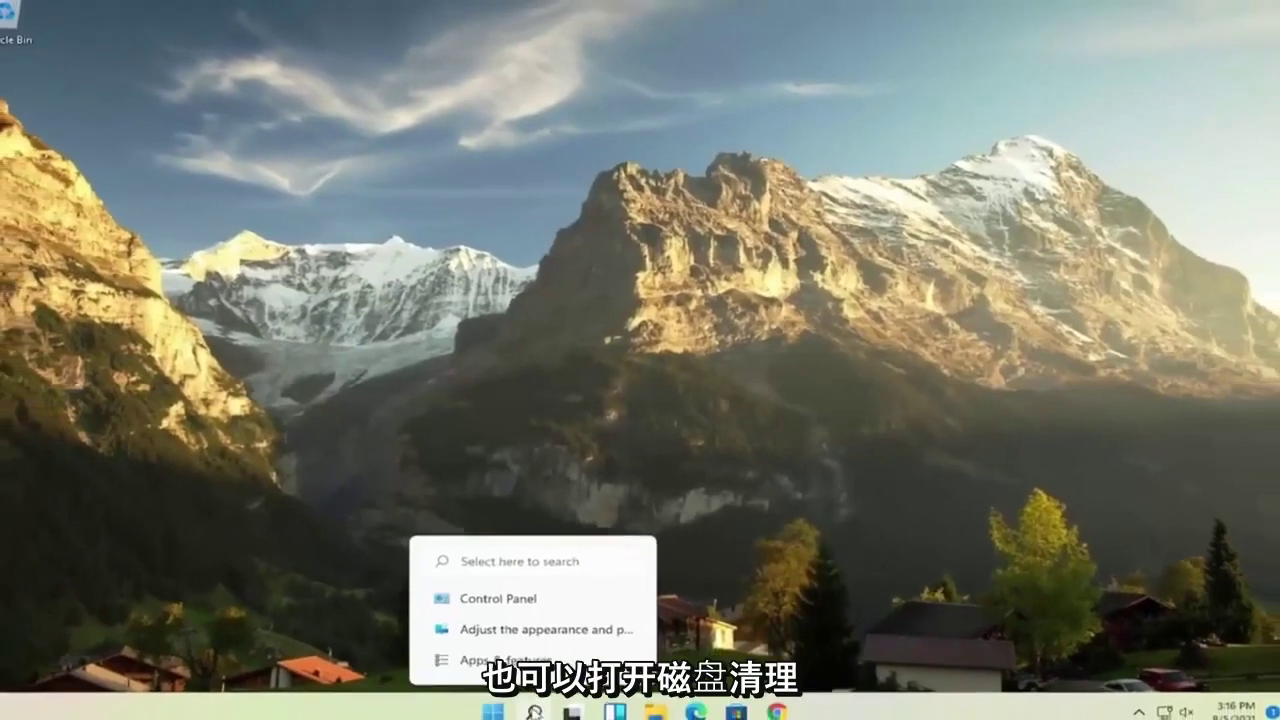
Run Disk Cleanup on drive C: including system files, and permanently delete the preselected files.
click(525, 716)
text(disk clean)
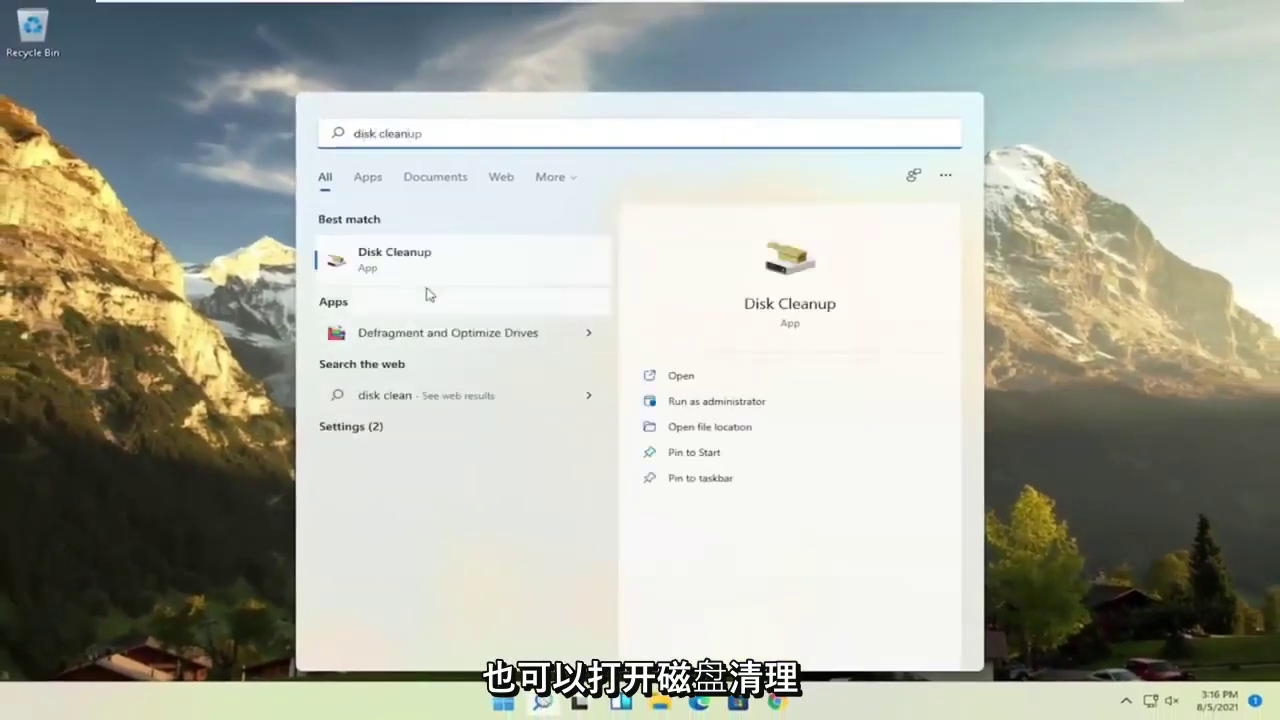
click(395, 258)
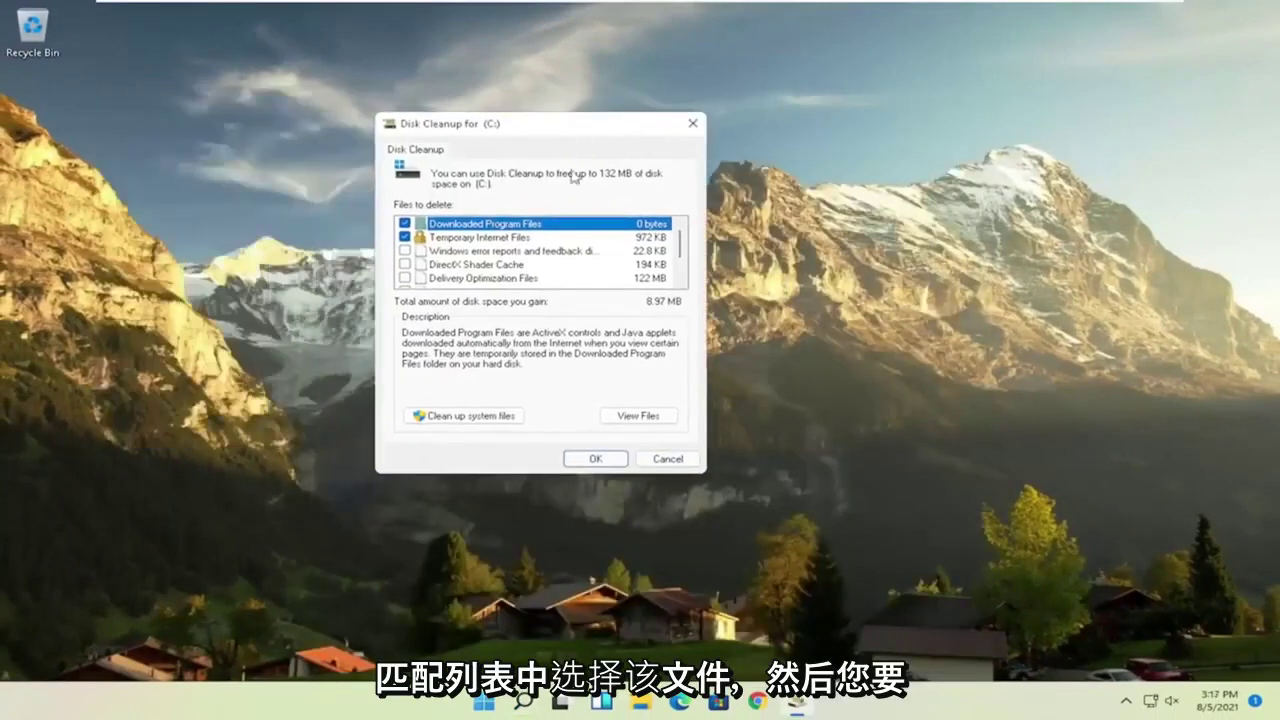
click(457, 415)
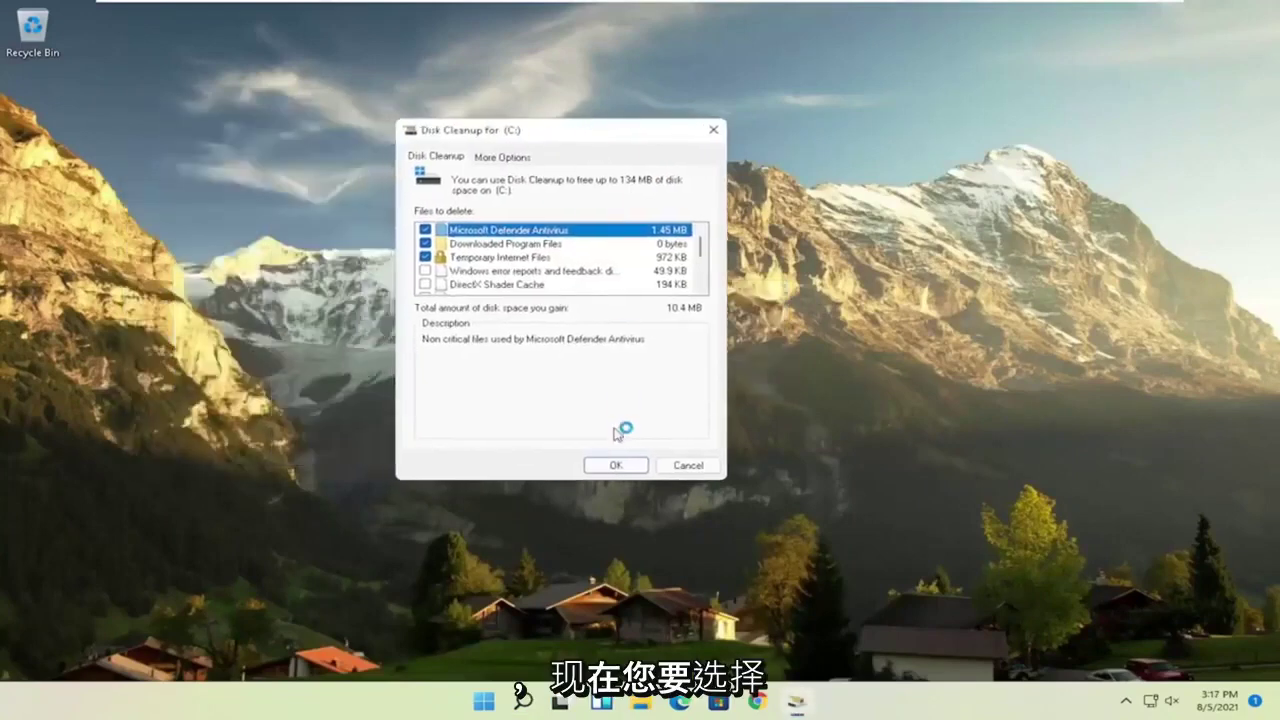
click(618, 465)
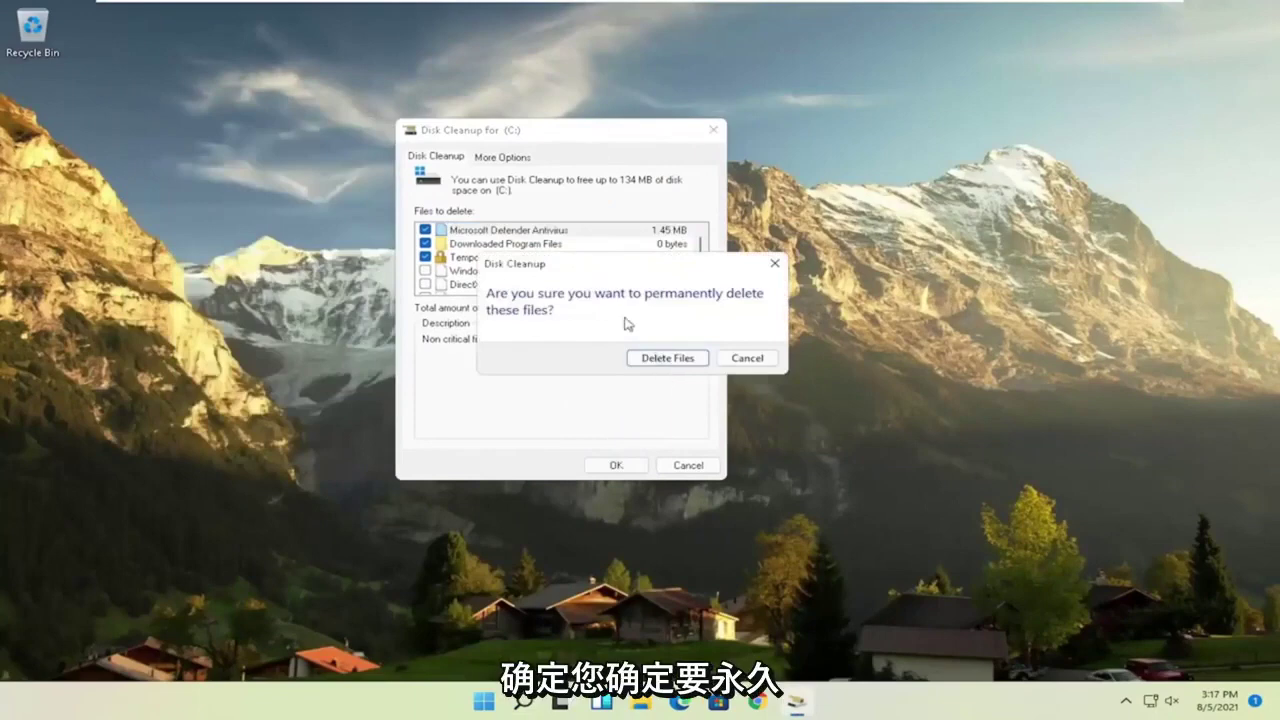
click(668, 358)
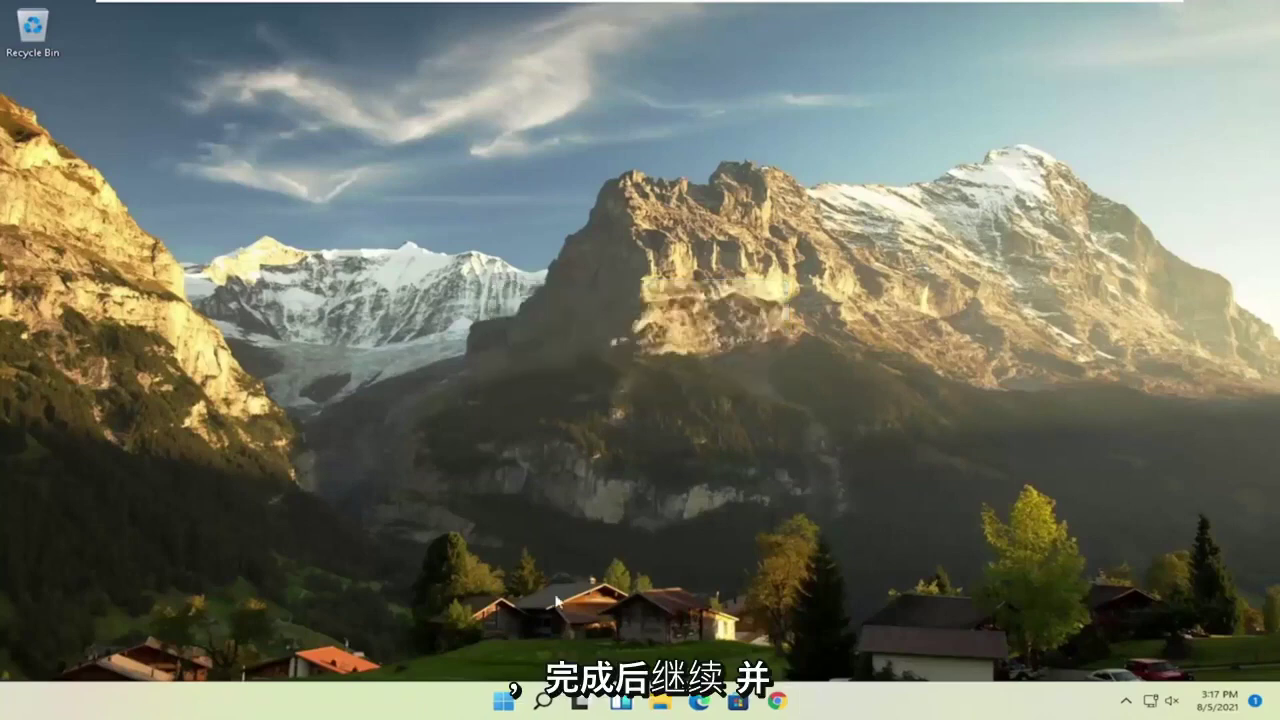
Find and open the Defragment and Optimize Drives app.
click(543, 700)
text(d)
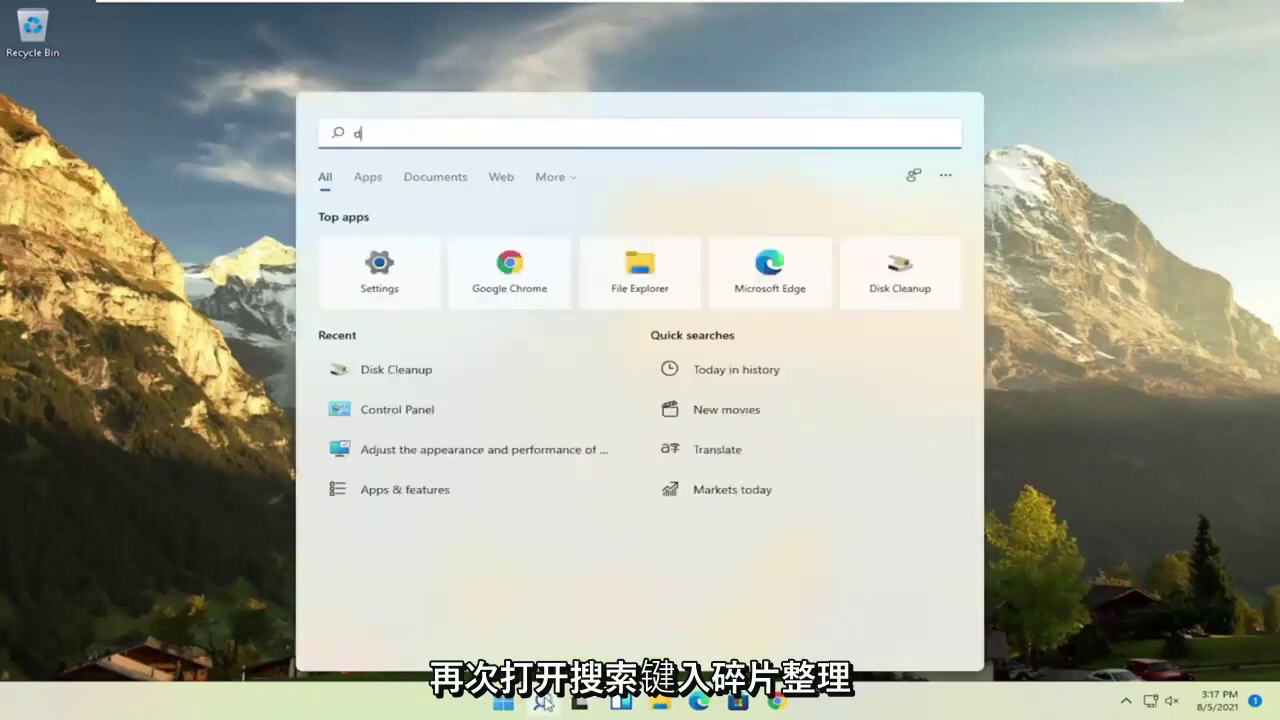
text(isk)
key(BackSpace)
key(BackSpace)
key(BackSpace)
text(efrag)
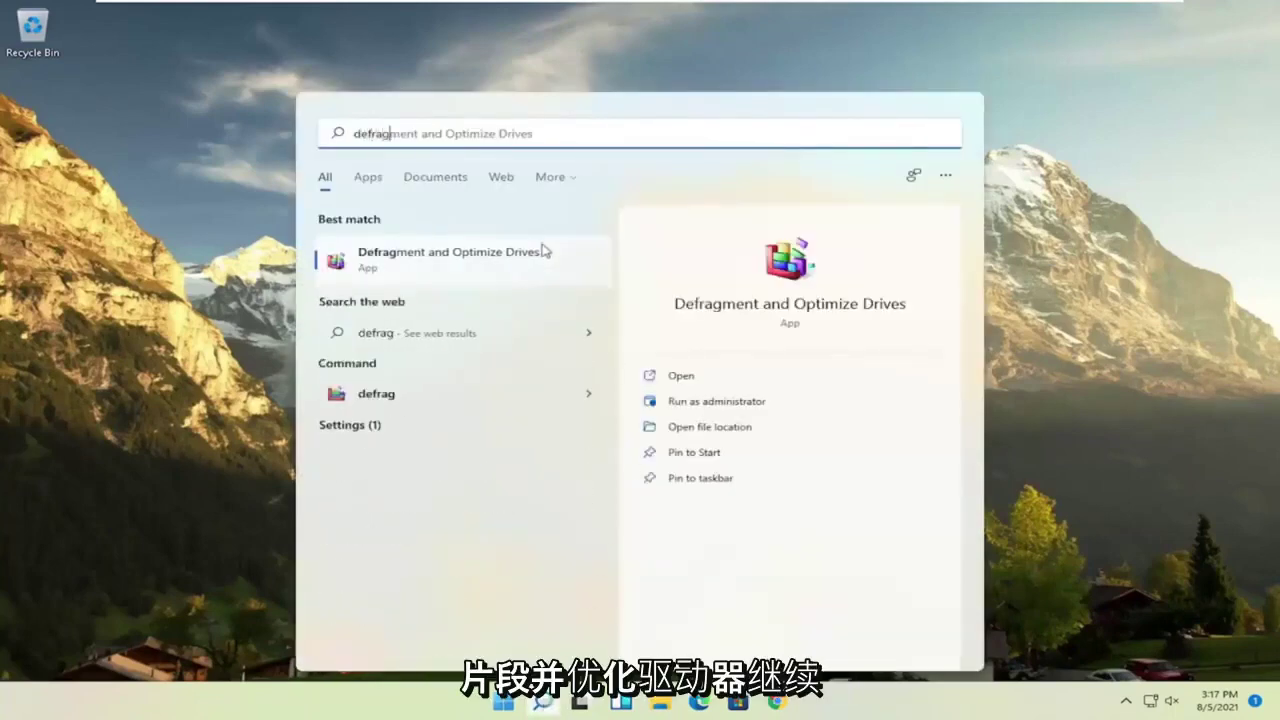
click(466, 268)
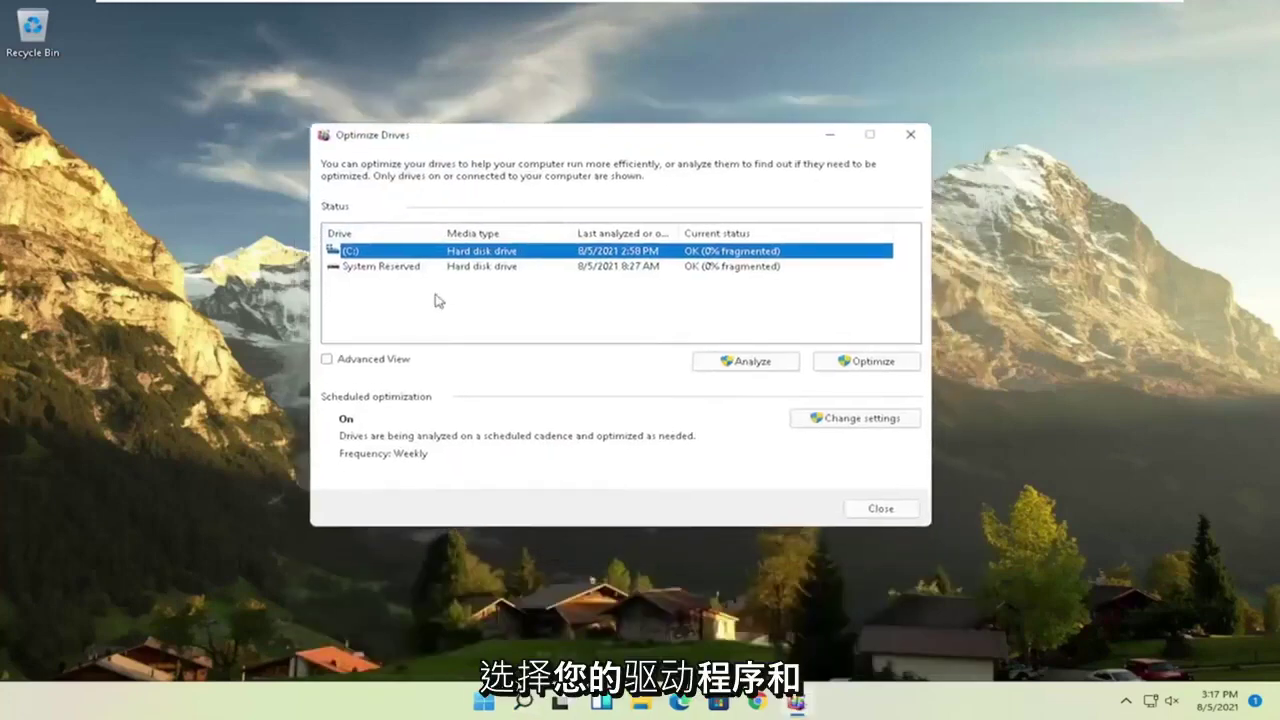
Optimize the C: drive and close the Optimize Drives window.
click(362, 266)
click(362, 251)
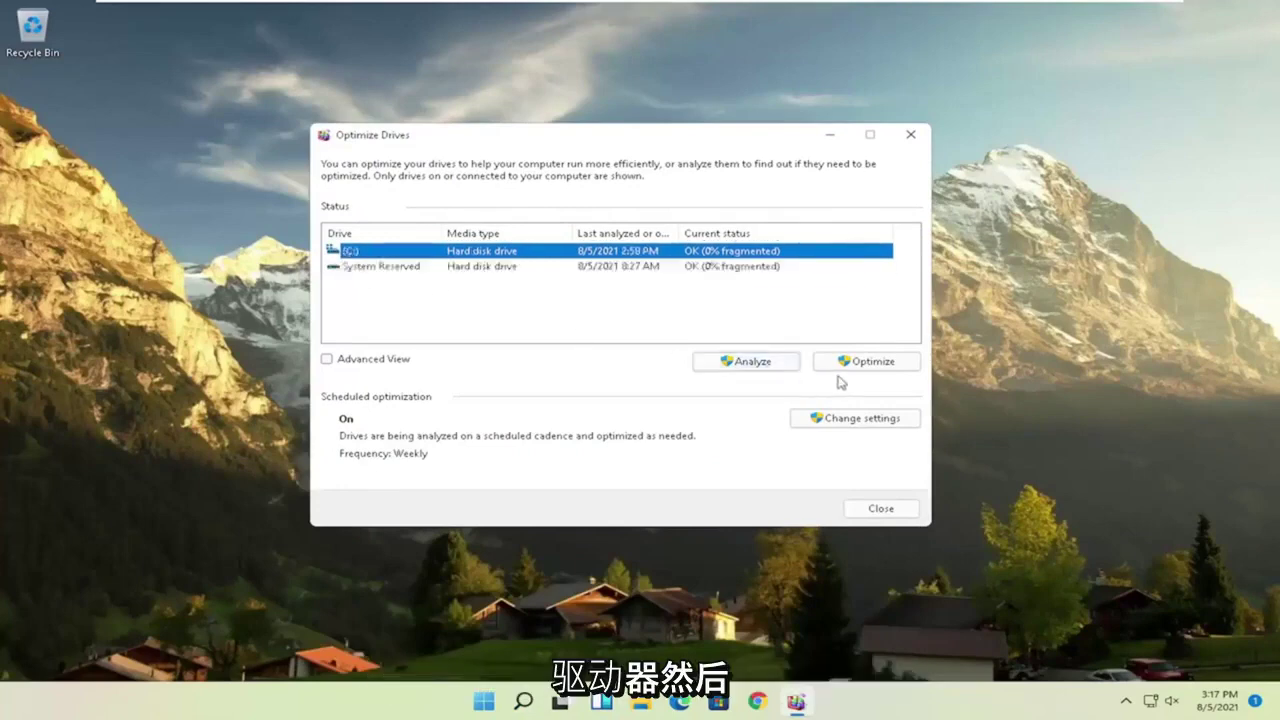
click(866, 364)
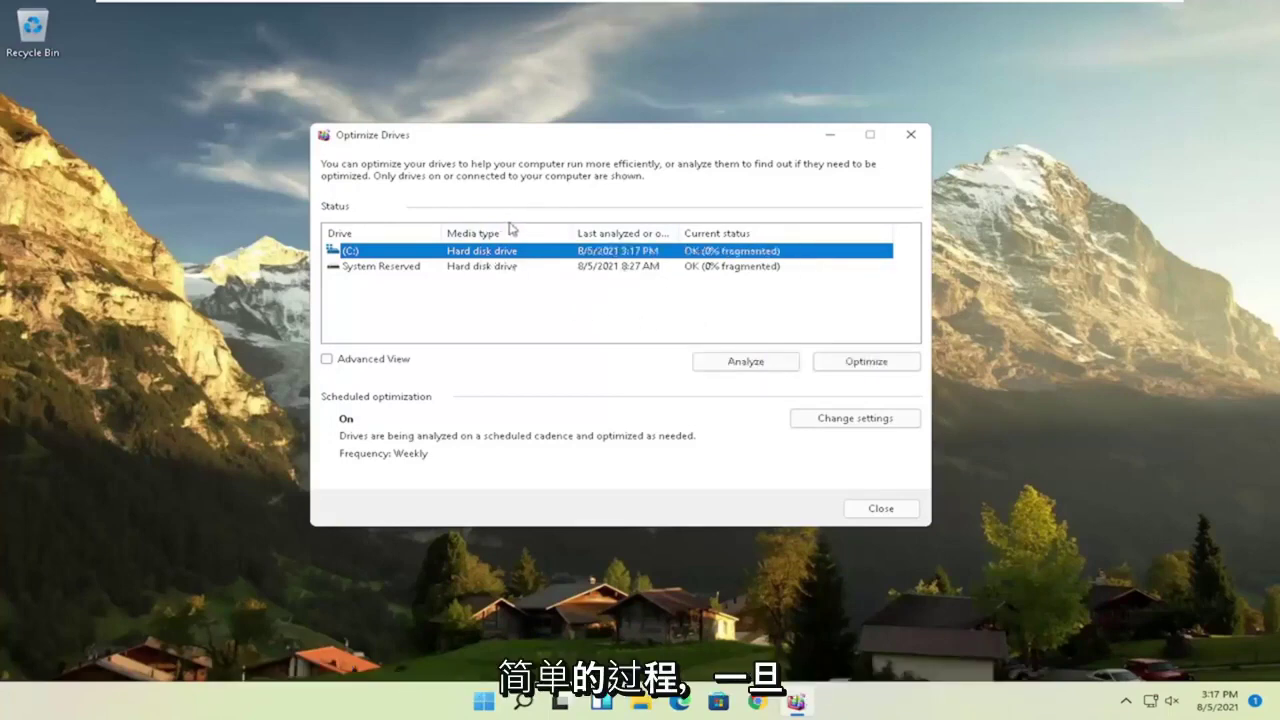
click(908, 136)
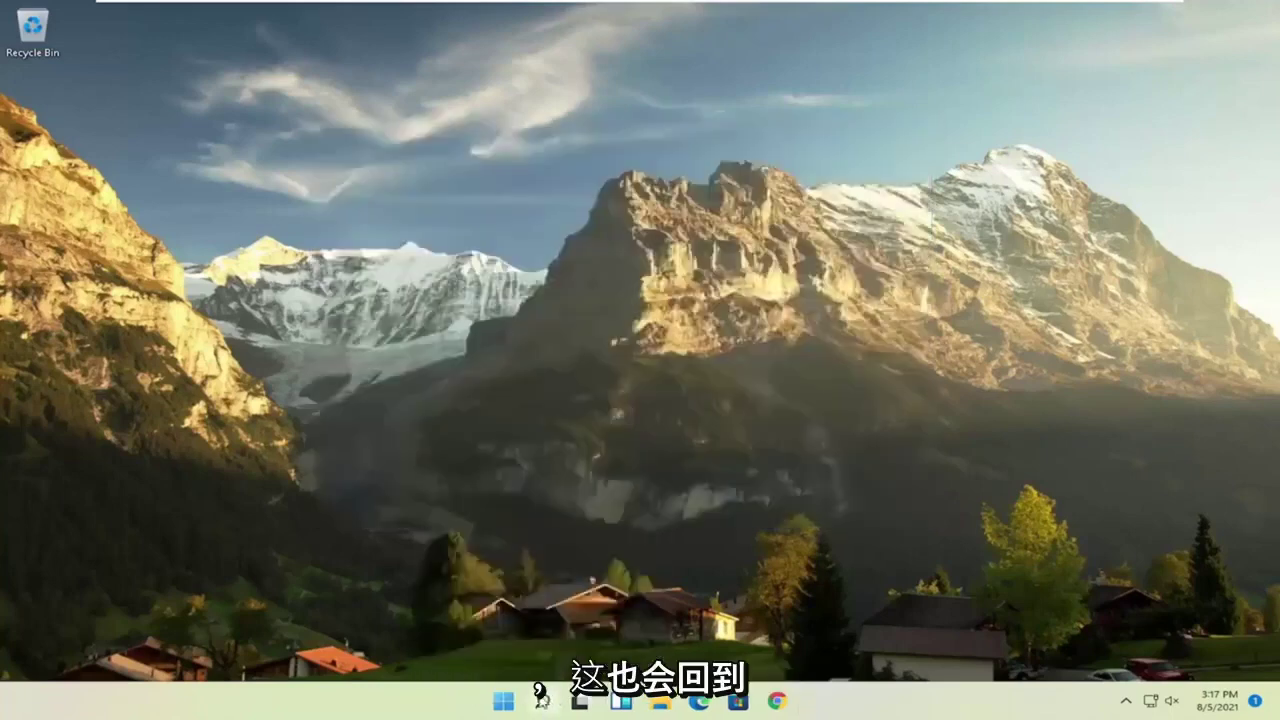
Open Command Prompt as administrator and allow it to make changes to the device.
click(541, 697)
text(cmd)
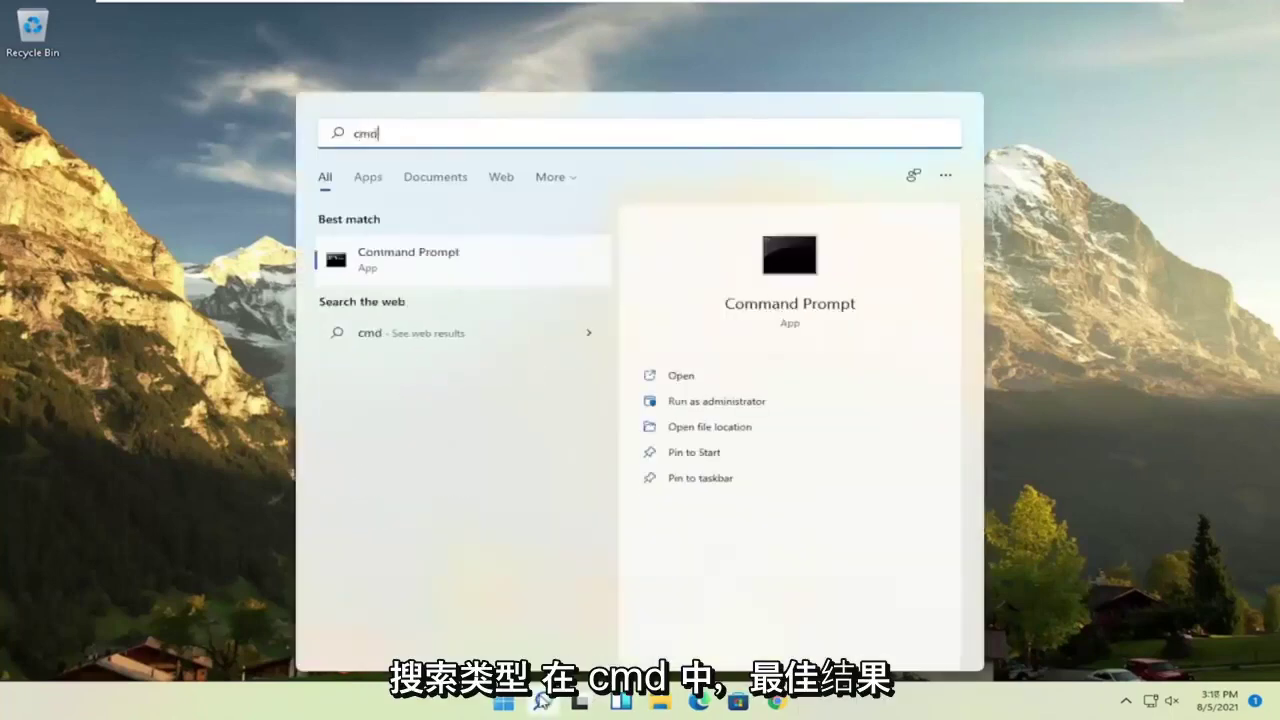
right_click(405, 259)
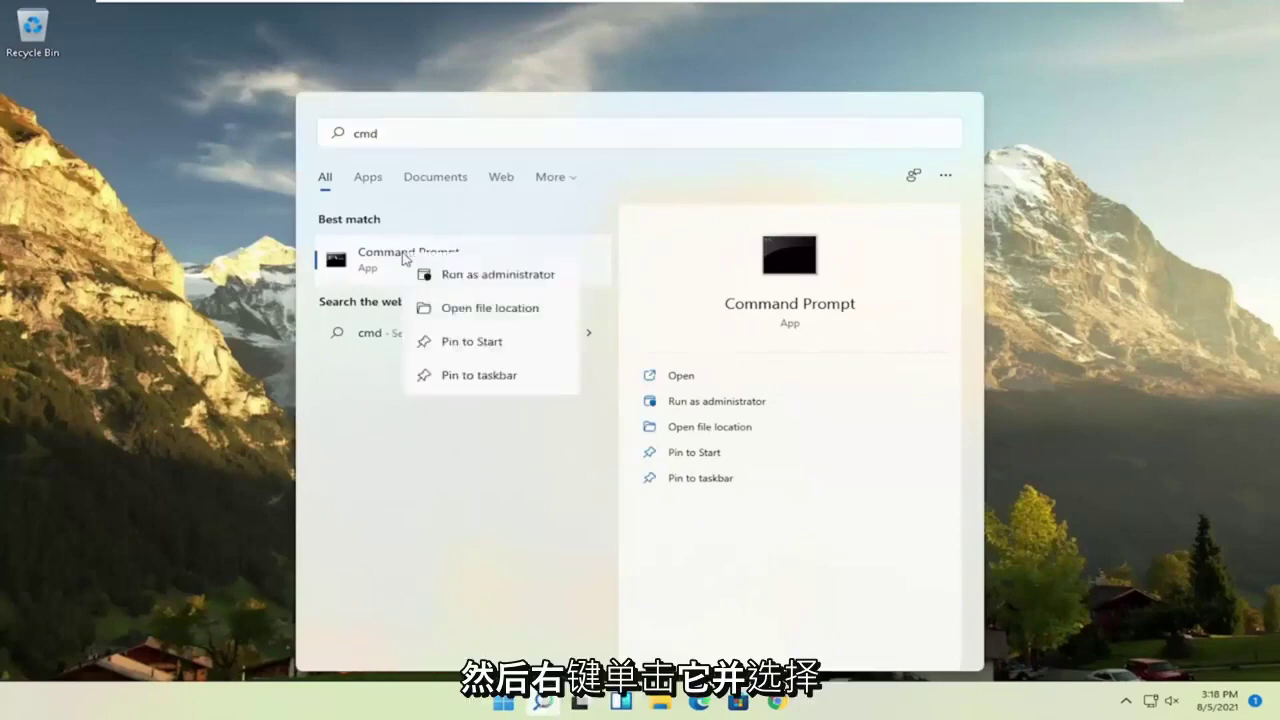
click(478, 277)
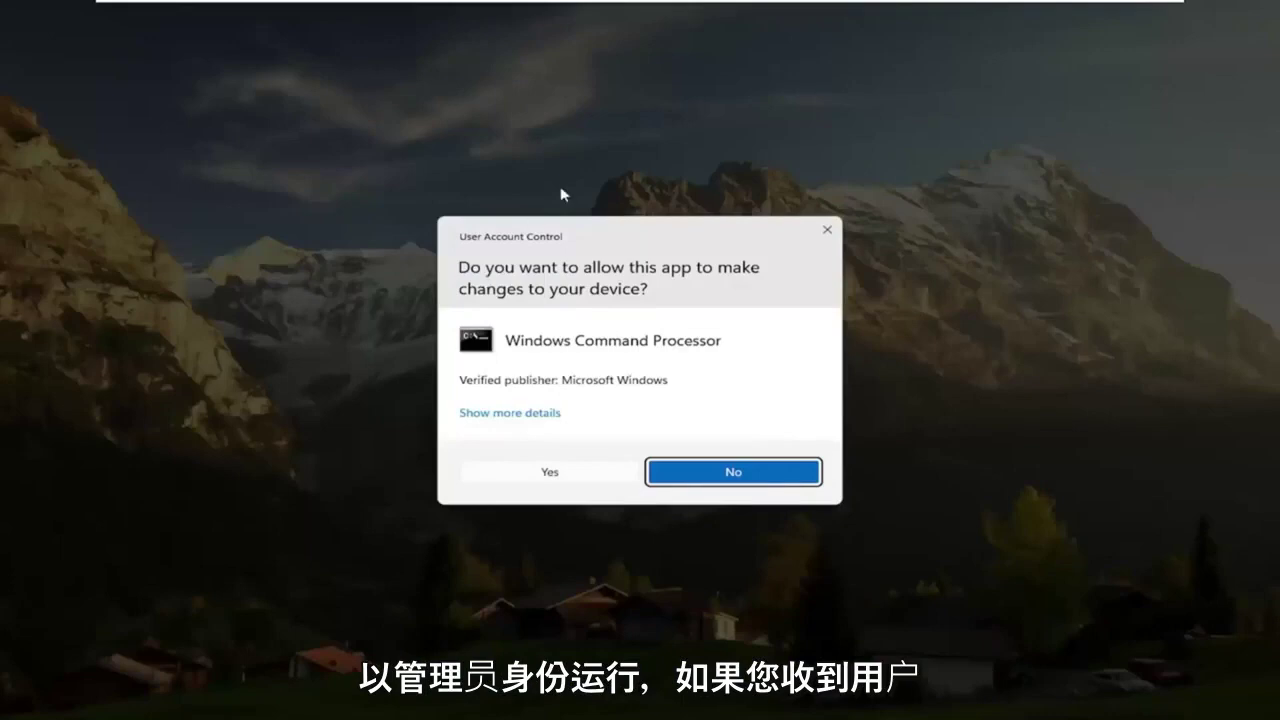
click(555, 471)
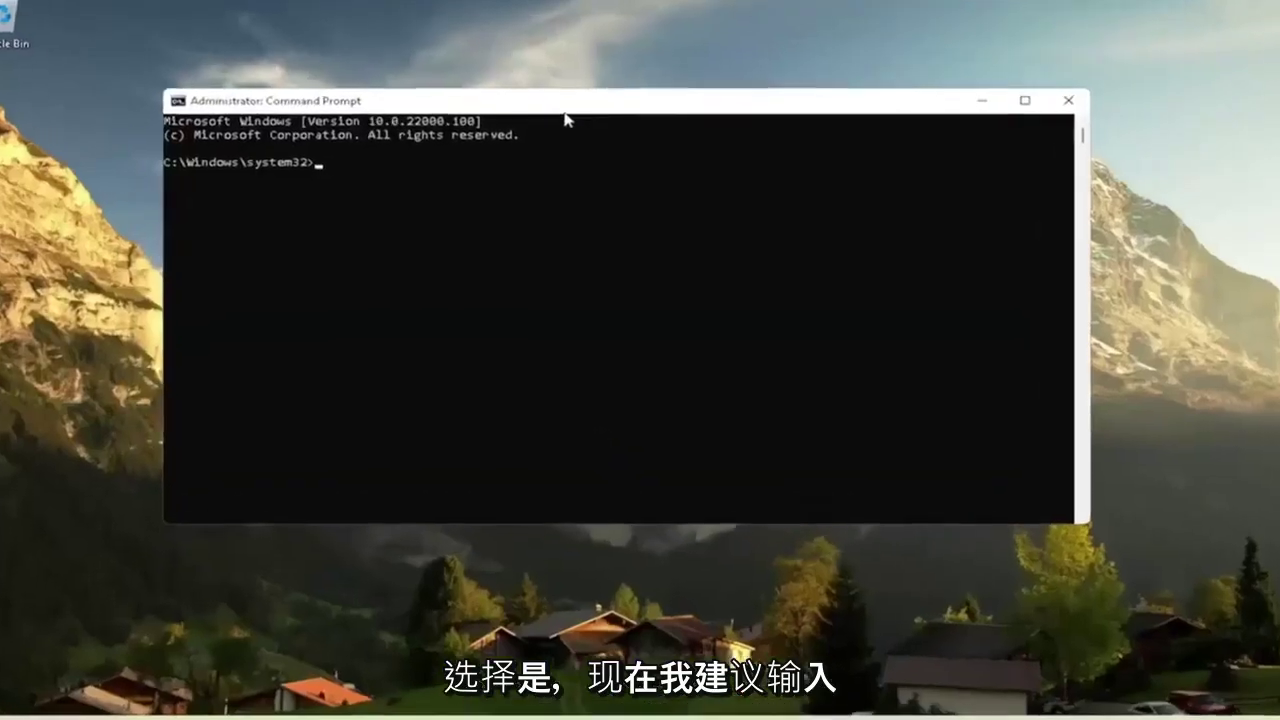
Start a system file scan with the command sfc /scannow.
text(sfc)
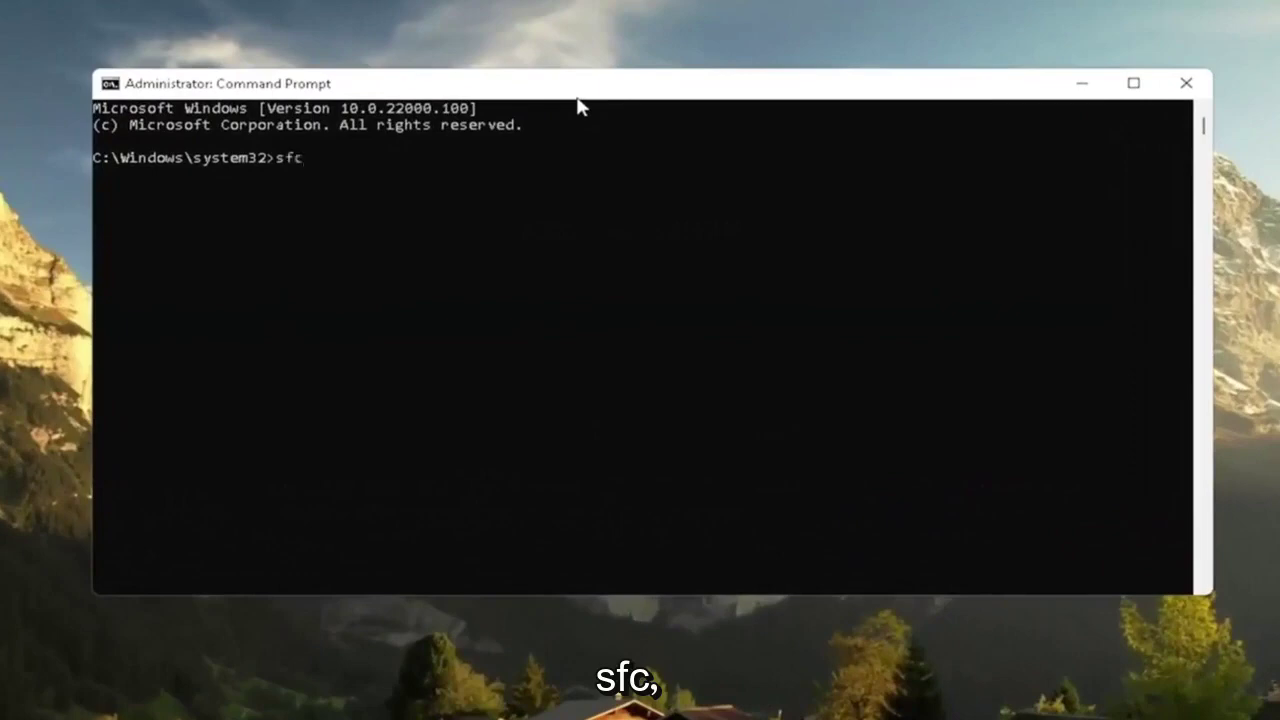
text( /scannow)
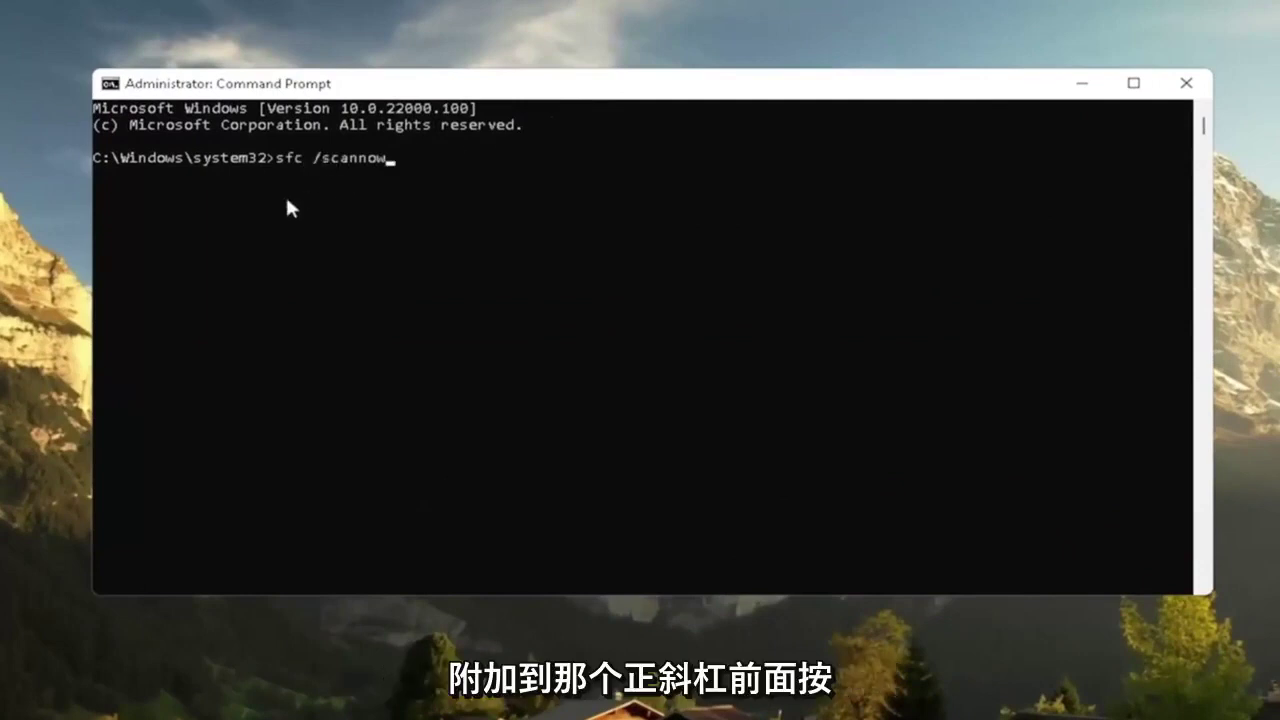
key(Return)
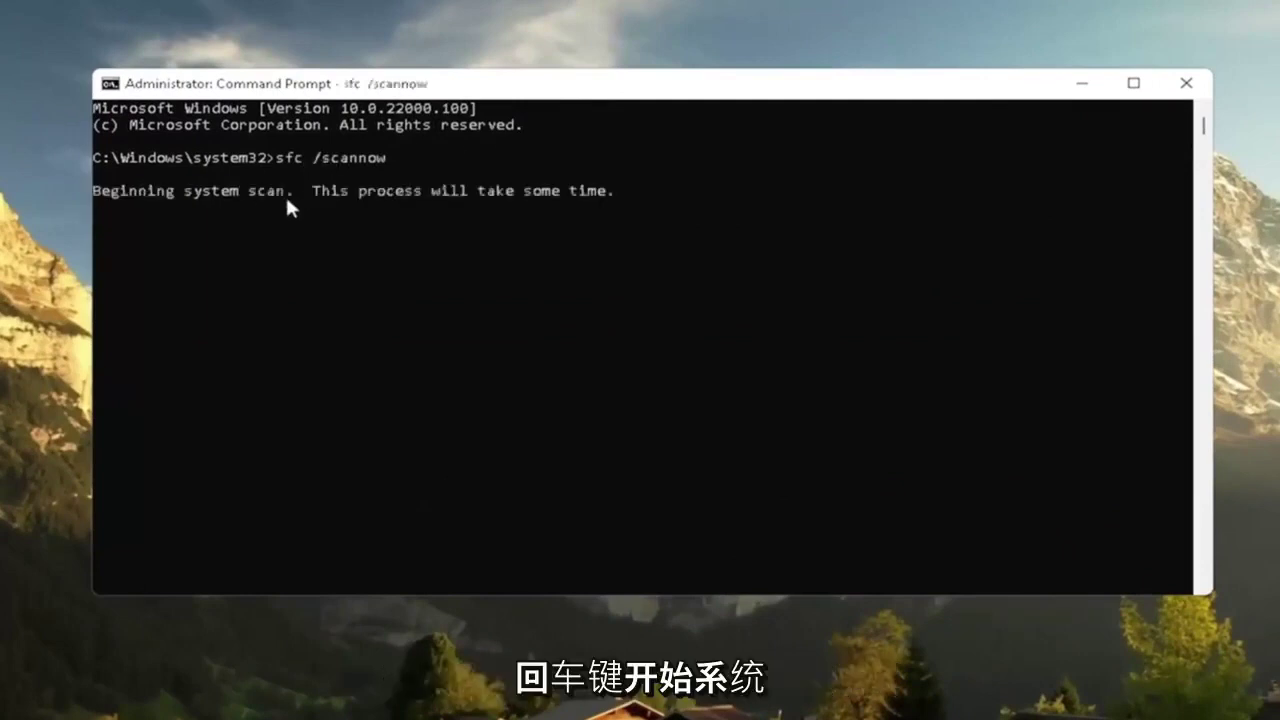
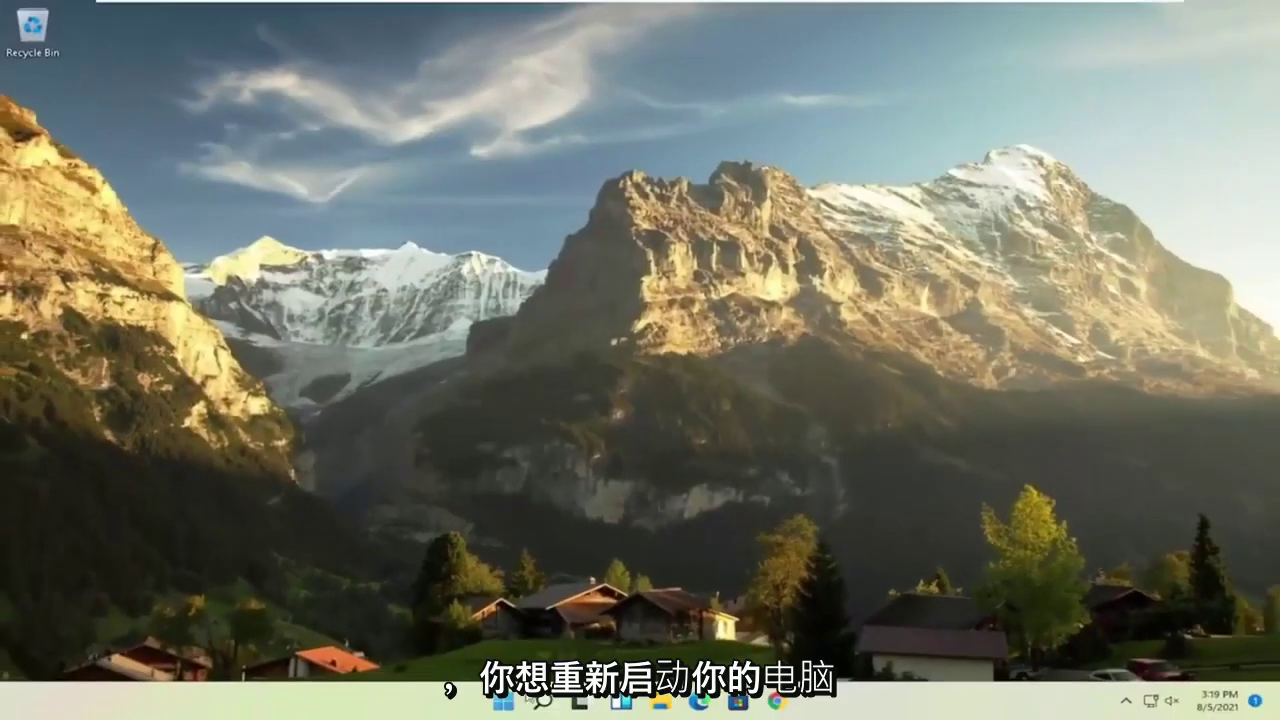
Restart the computer.
right_click(510, 702)
mouse_move(535, 645)
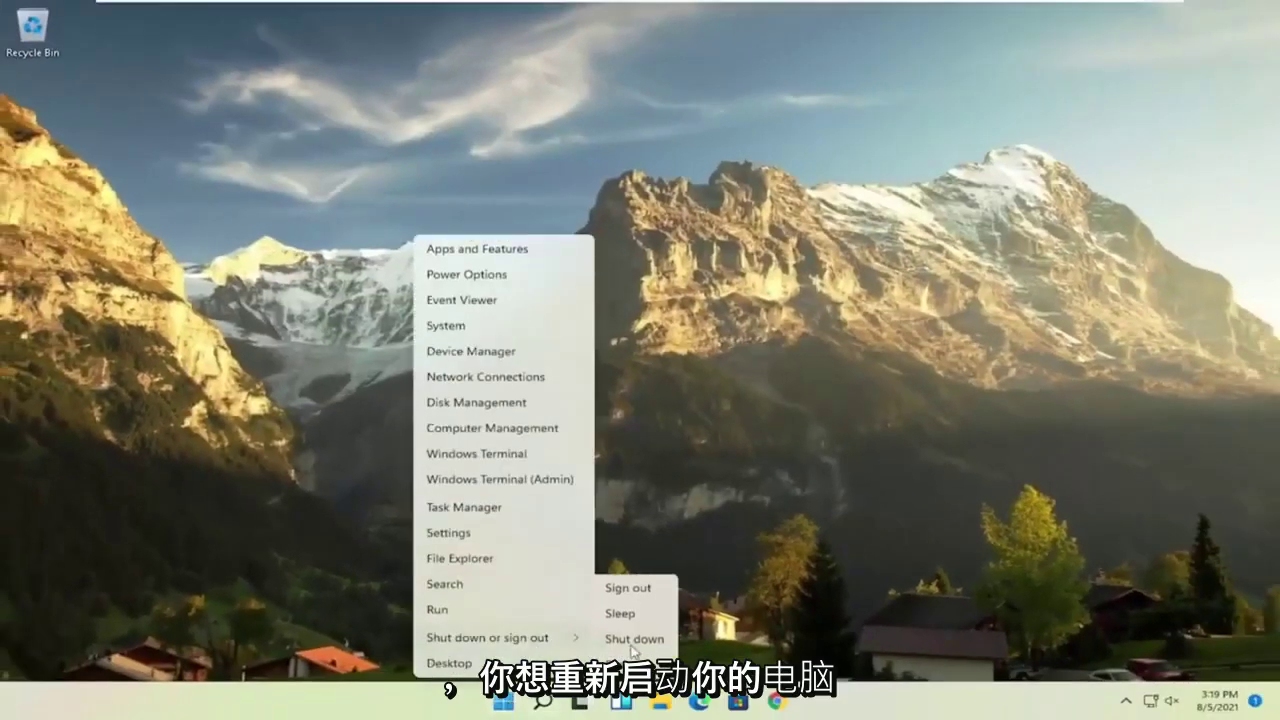
click(625, 666)
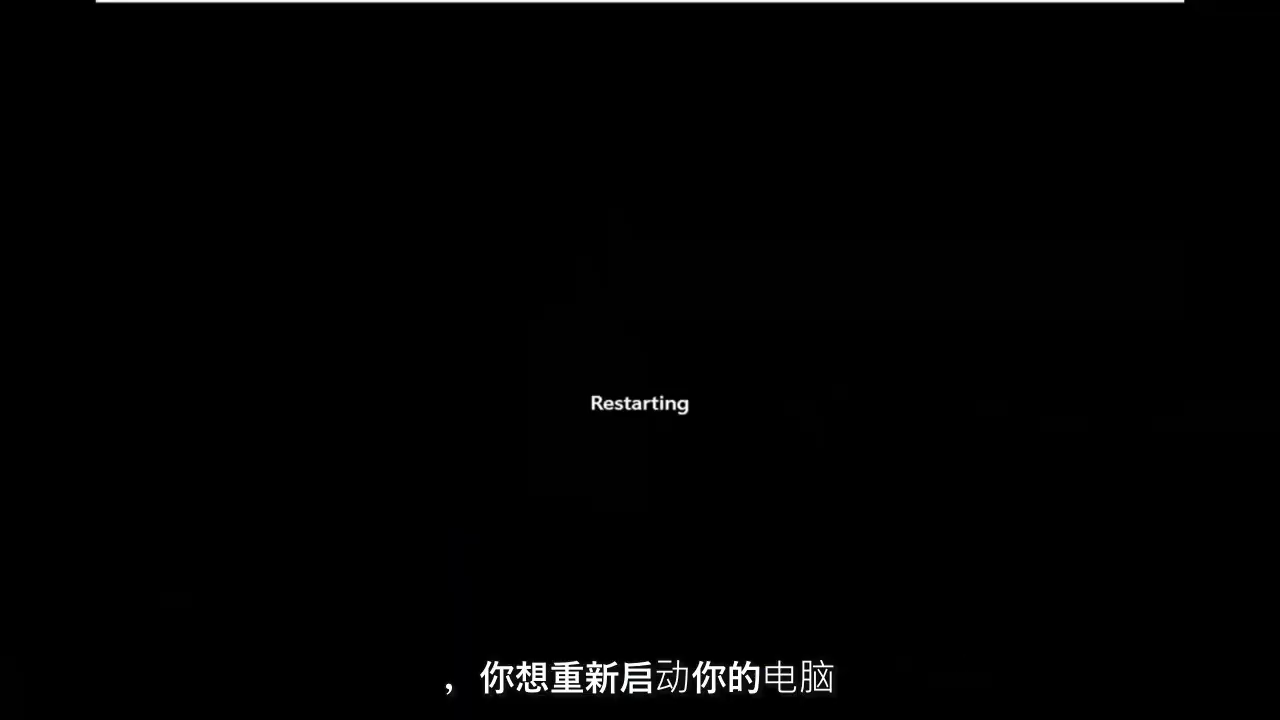